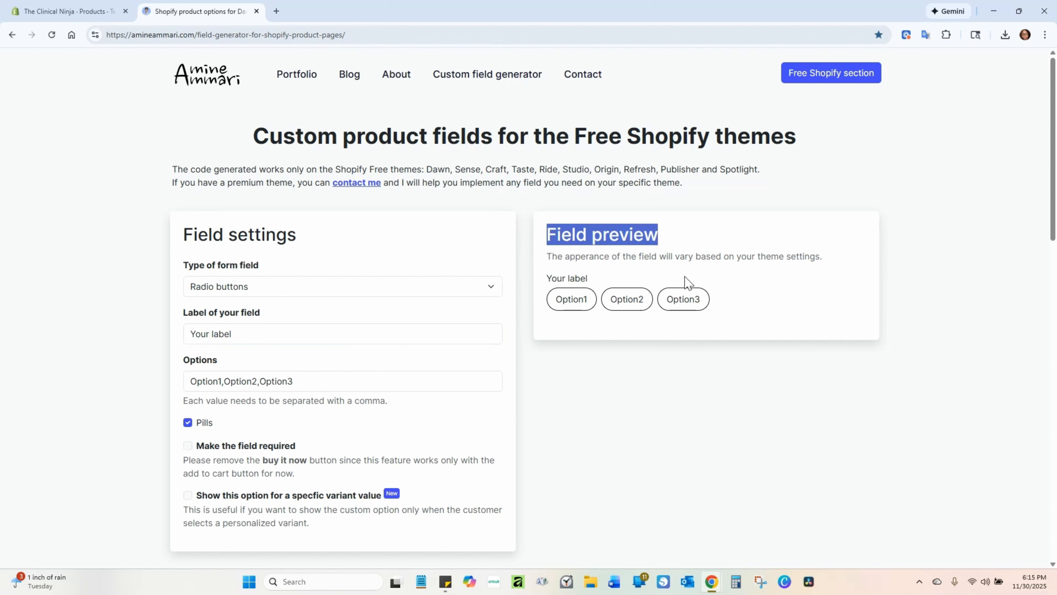
# Set the custom field's label to "Design Color"
pyautogui.tripleClick(315, 337)
pyautogui.press('BackSpace')
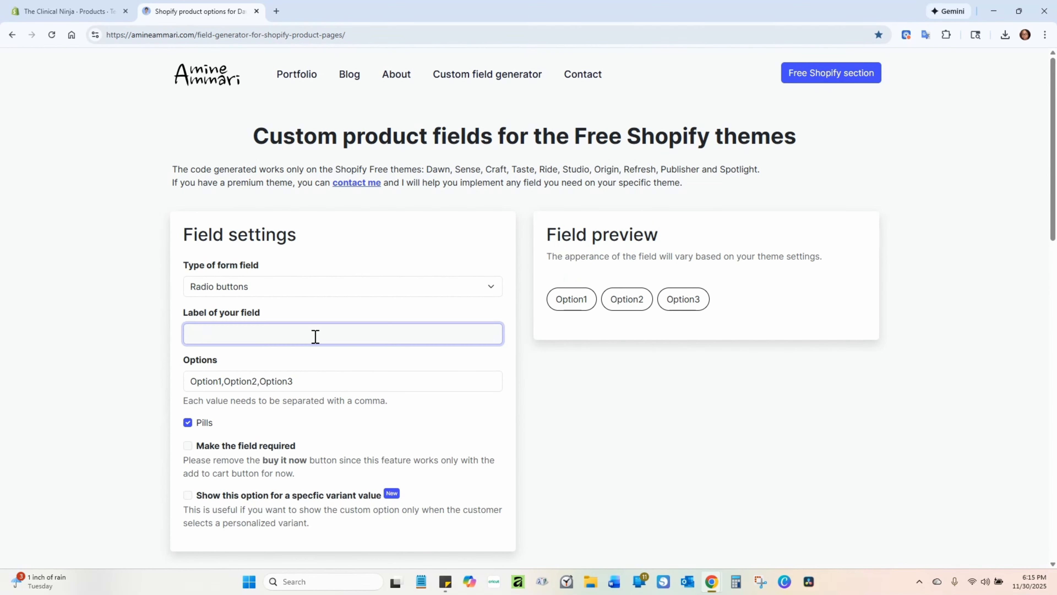
pyautogui.write('Desing')
pyautogui.press('BackSpace')
pyautogui.press('BackSpace')
pyautogui.write('gn Color')
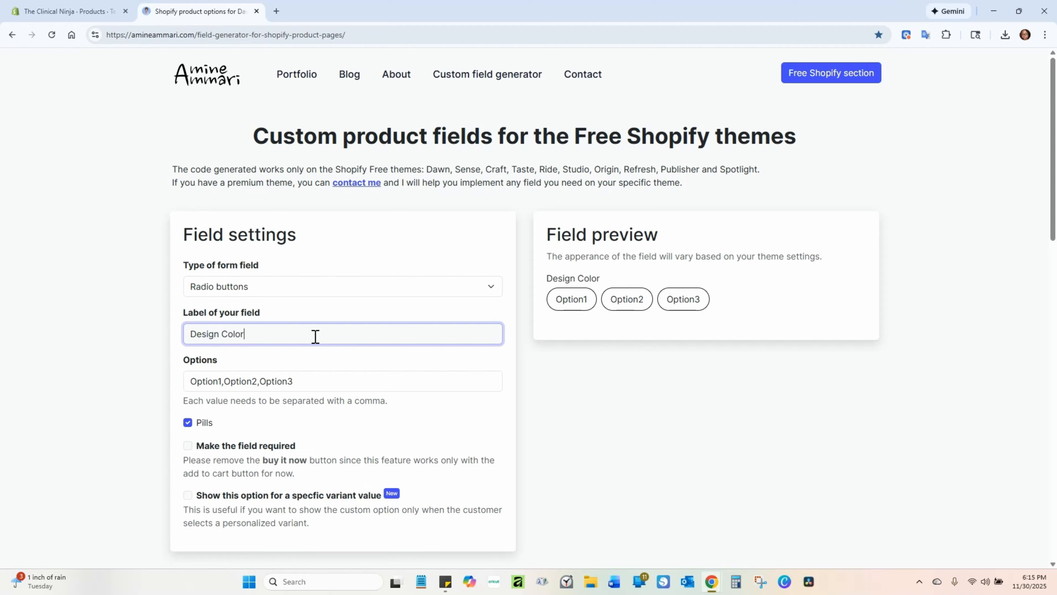
# Replace the field's default options with White, Black, Green, Red and Blue, separated by commas
pyautogui.press('Tab')
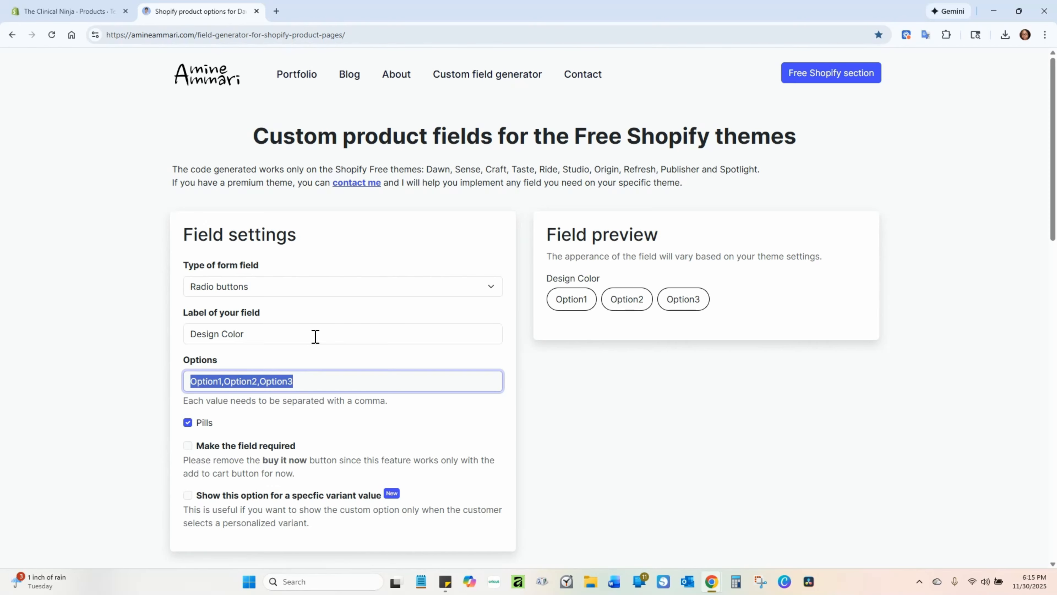
pyautogui.write('White, ')
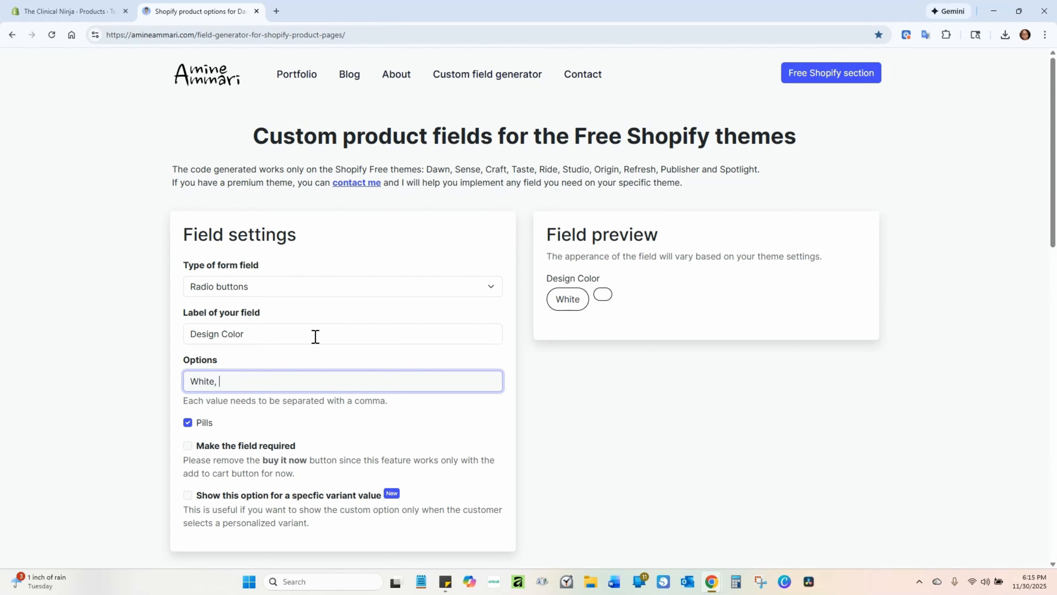
pyautogui.write('Black,Green')
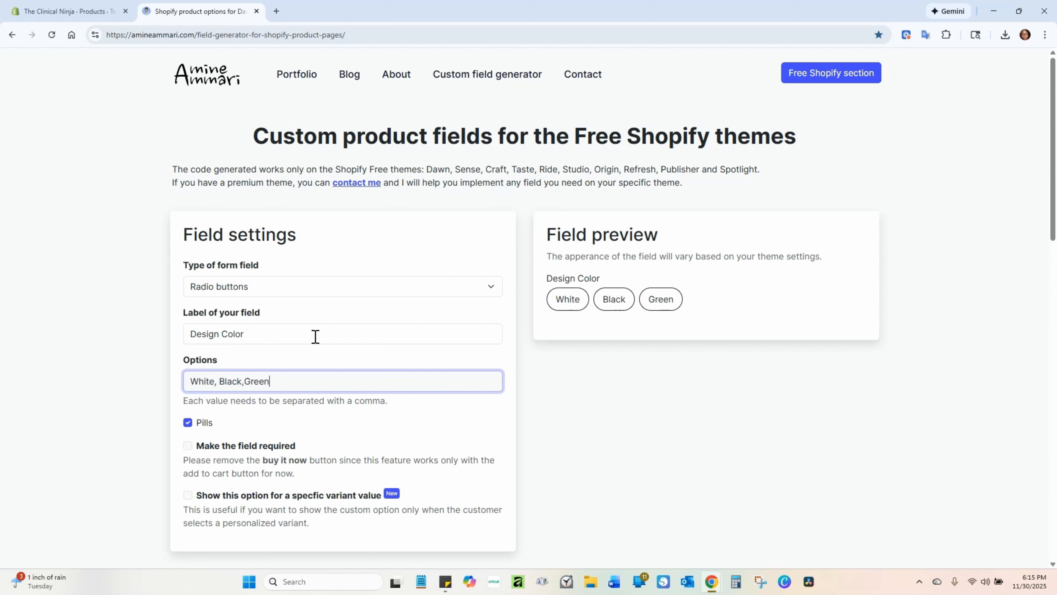
pyautogui.write(',Red,Blue')
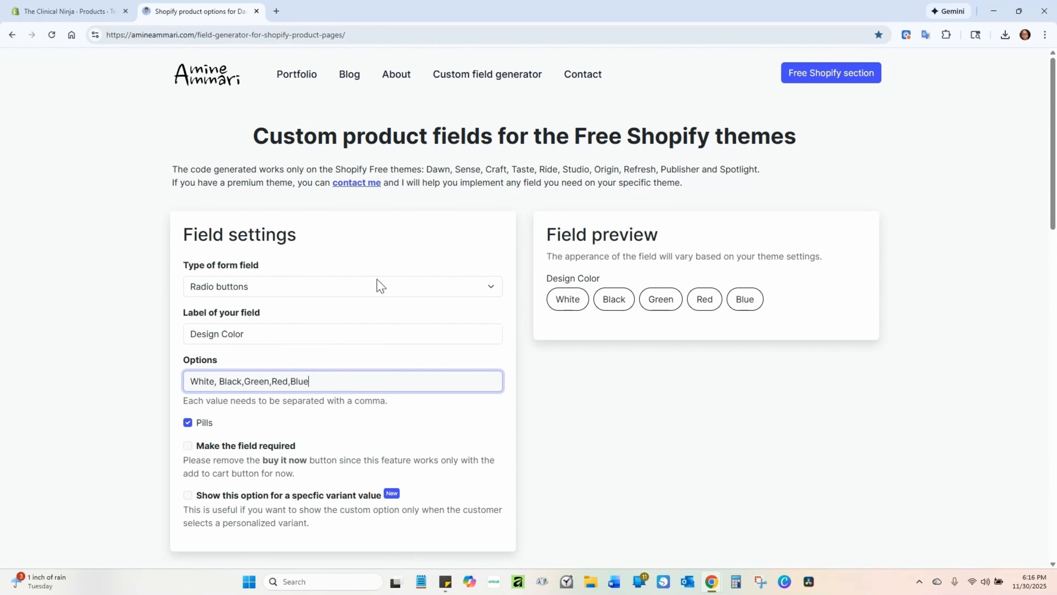
# Try the Short text field type for Design Color and return the field type to Radio buttons
pyautogui.click(380, 293)
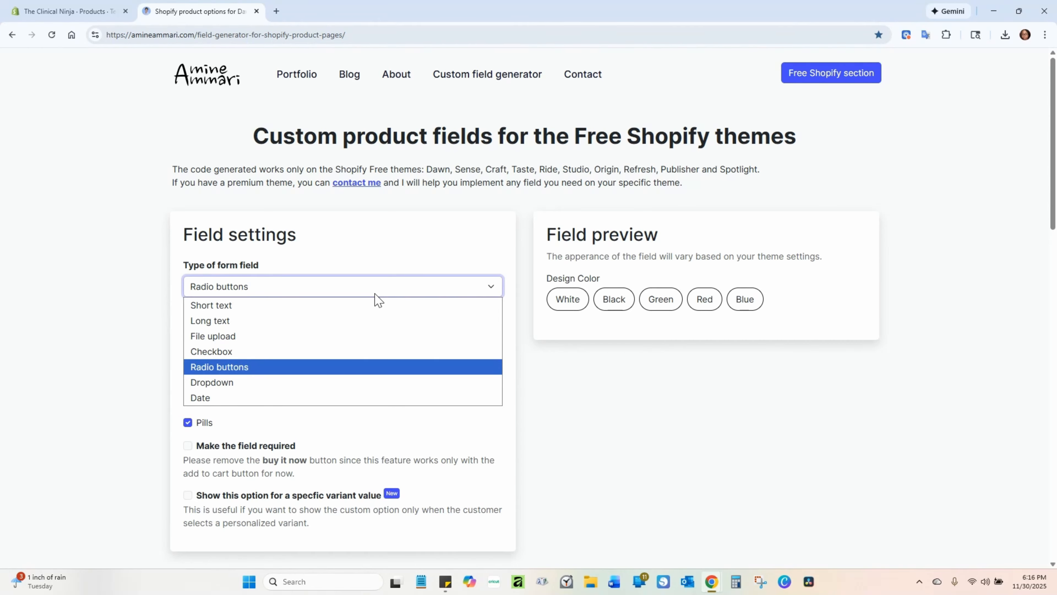
pyautogui.click(339, 306)
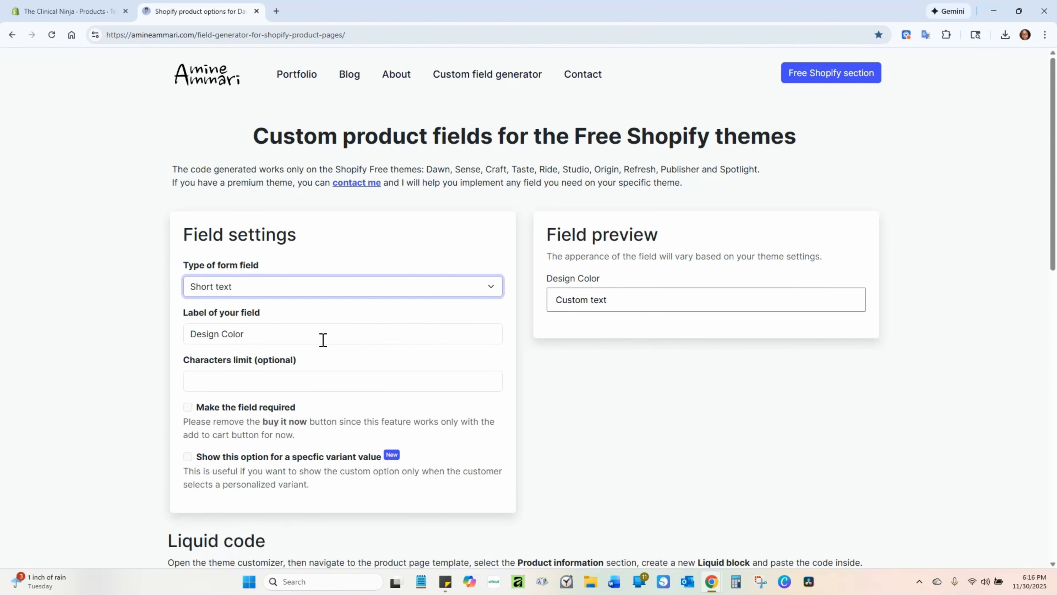
pyautogui.click(279, 379)
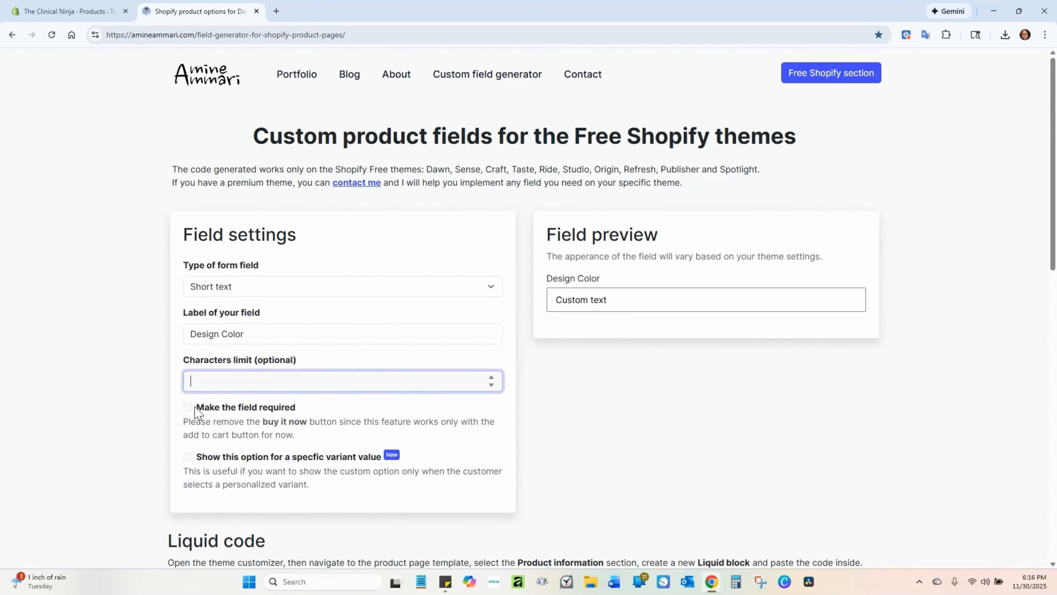
pyautogui.click(269, 336)
pyautogui.click(281, 292)
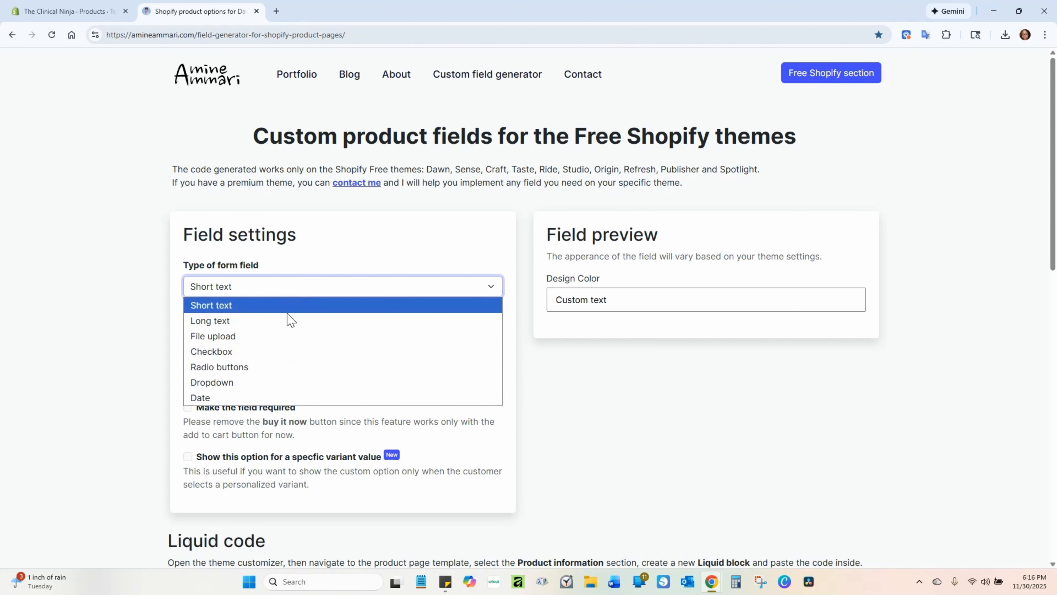
pyautogui.click(291, 367)
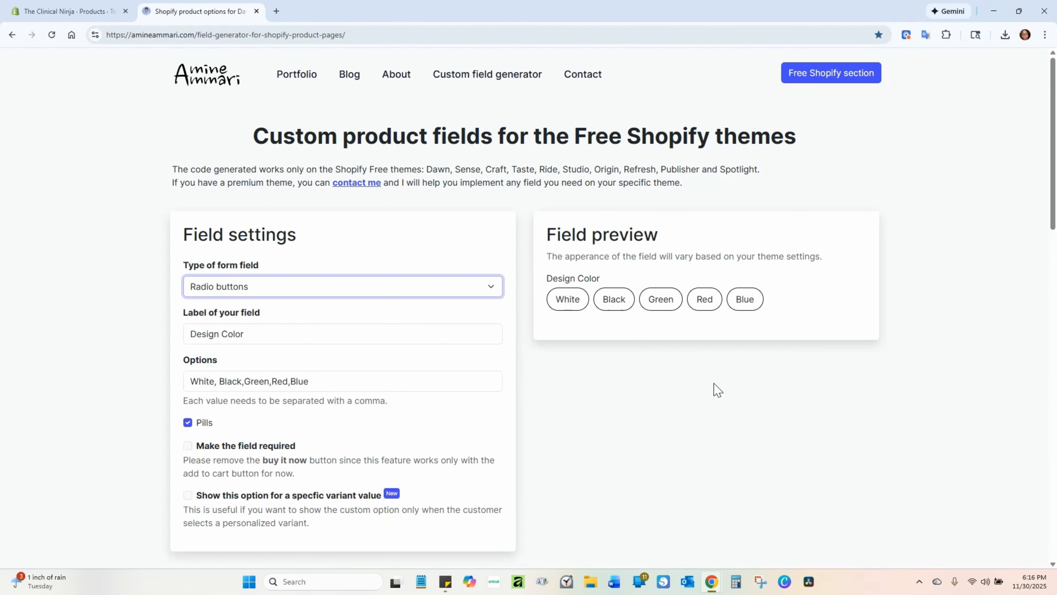
# Copy the generated Liquid code for the Design Color radio button field
pyautogui.scroll(-2, 254, 462)
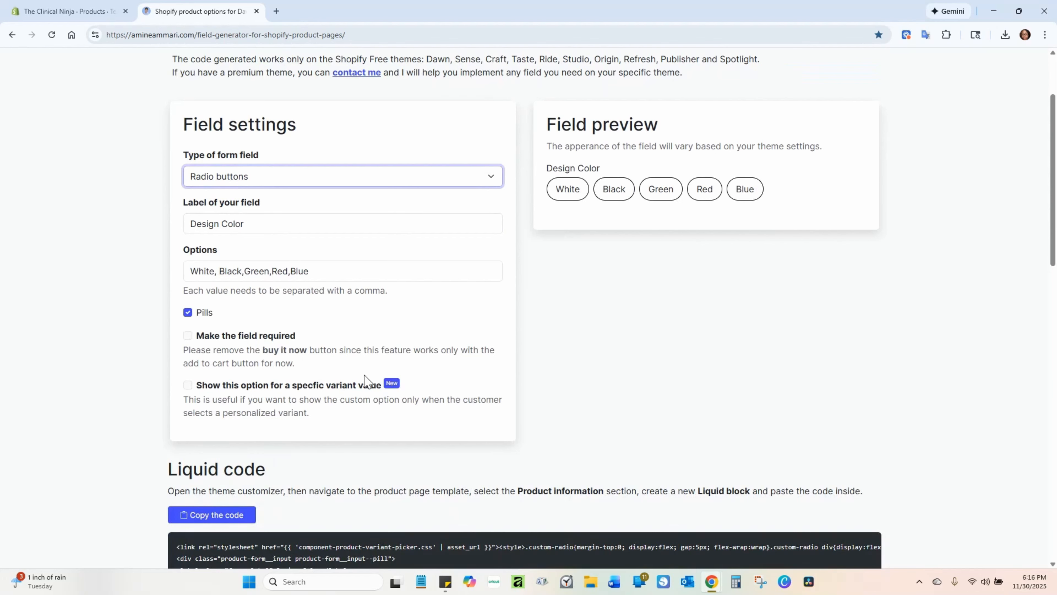
pyautogui.moveTo(201, 385); pyautogui.dragTo(372, 395)
pyautogui.click(430, 404)
pyautogui.scroll(-3, 458, 417)
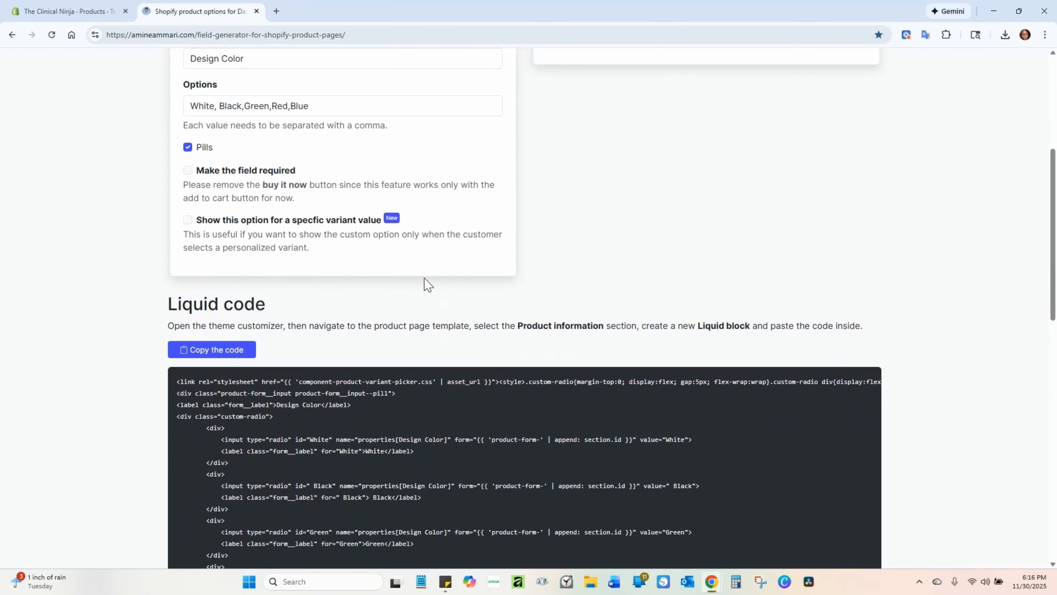
pyautogui.scroll(-3, 427, 340)
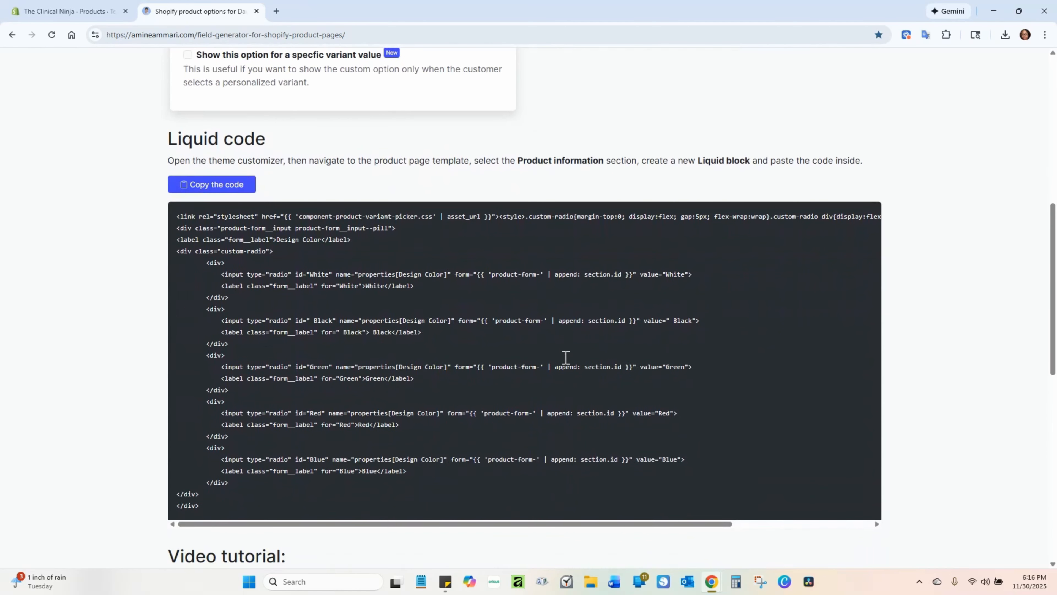
pyautogui.click(209, 187)
# Switch to the Shopify admin and open the unpublished Craft theme from the theme library for editing
pyautogui.click(89, 9)
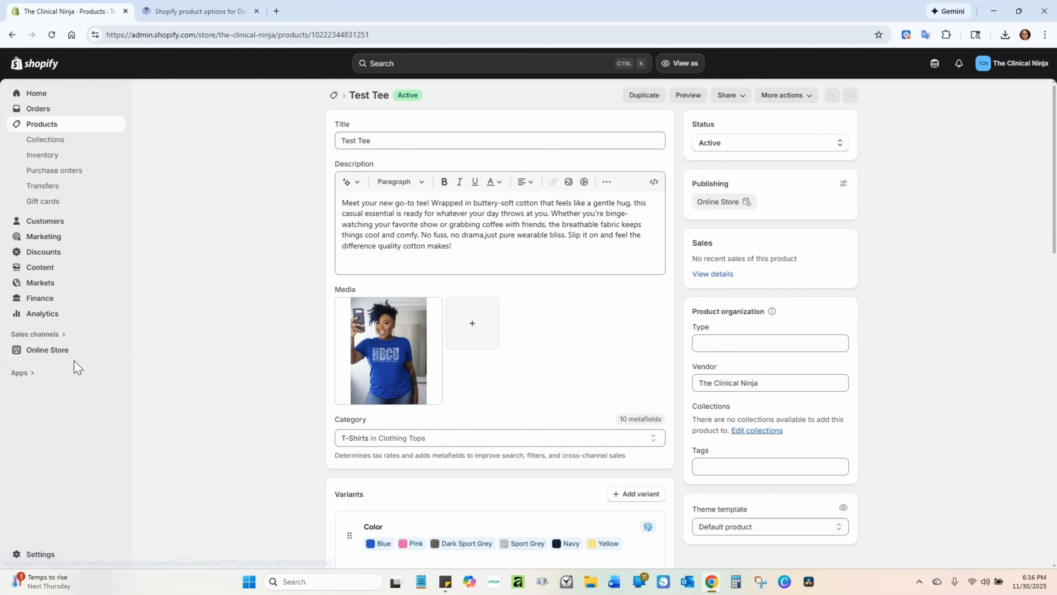
pyautogui.click(68, 355)
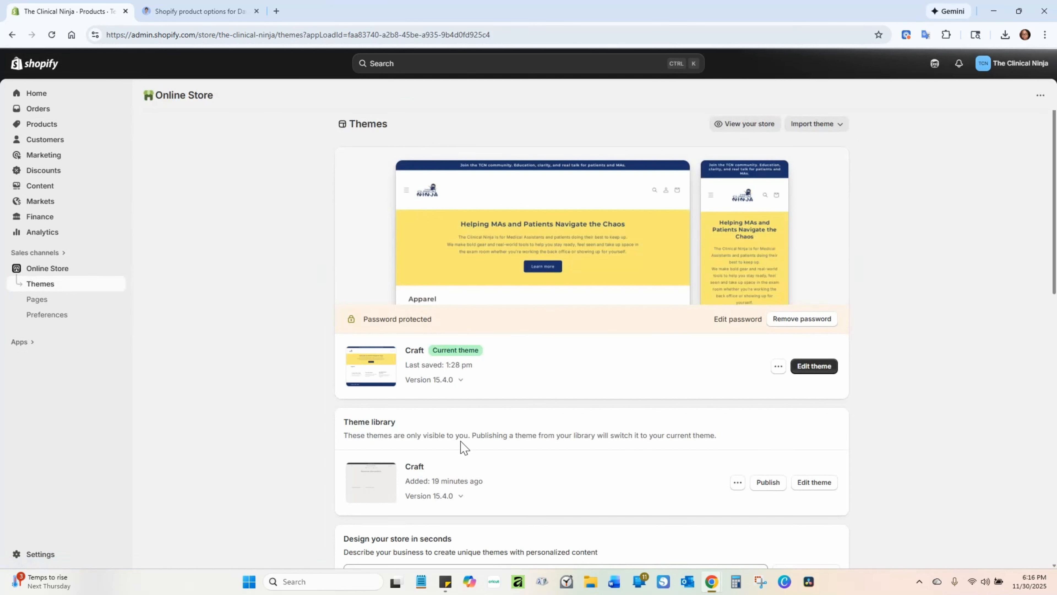
pyautogui.scroll(-3, 658, 427)
pyautogui.scroll(-3, 658, 425)
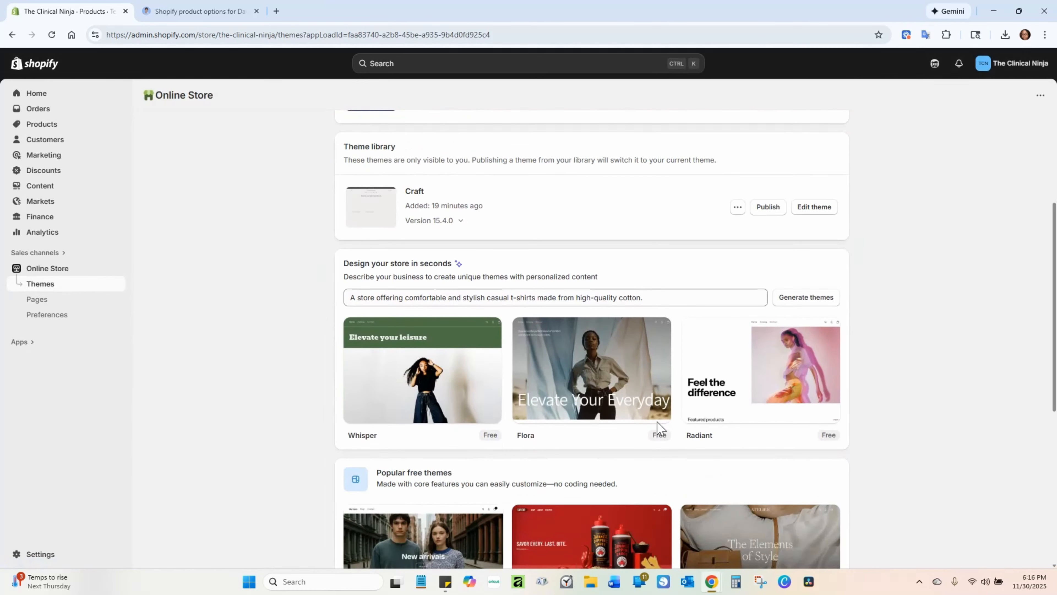
pyautogui.scroll(1, 444, 218)
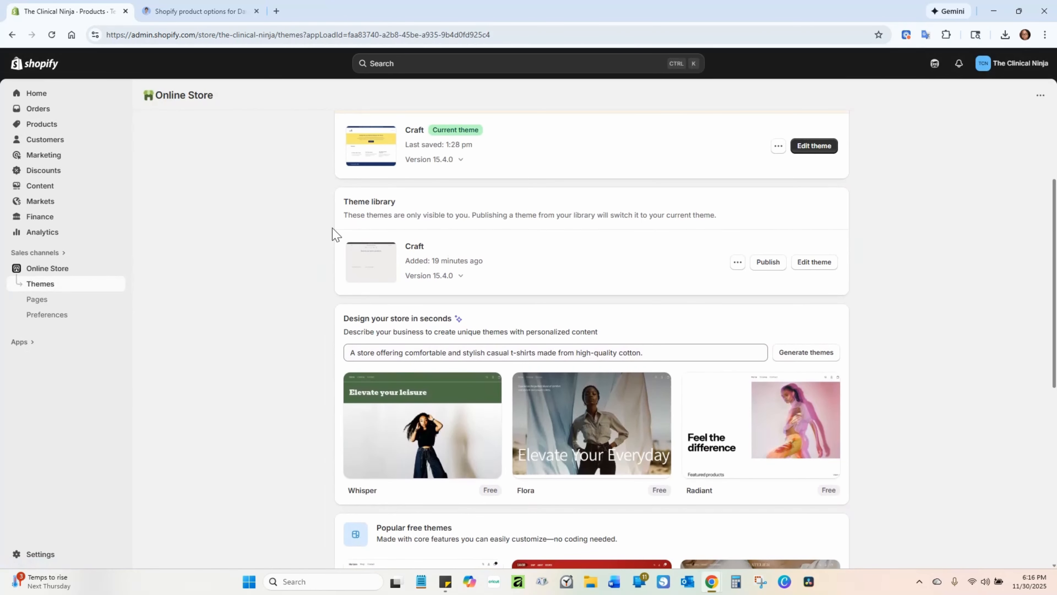
pyautogui.scroll(3, 622, 283)
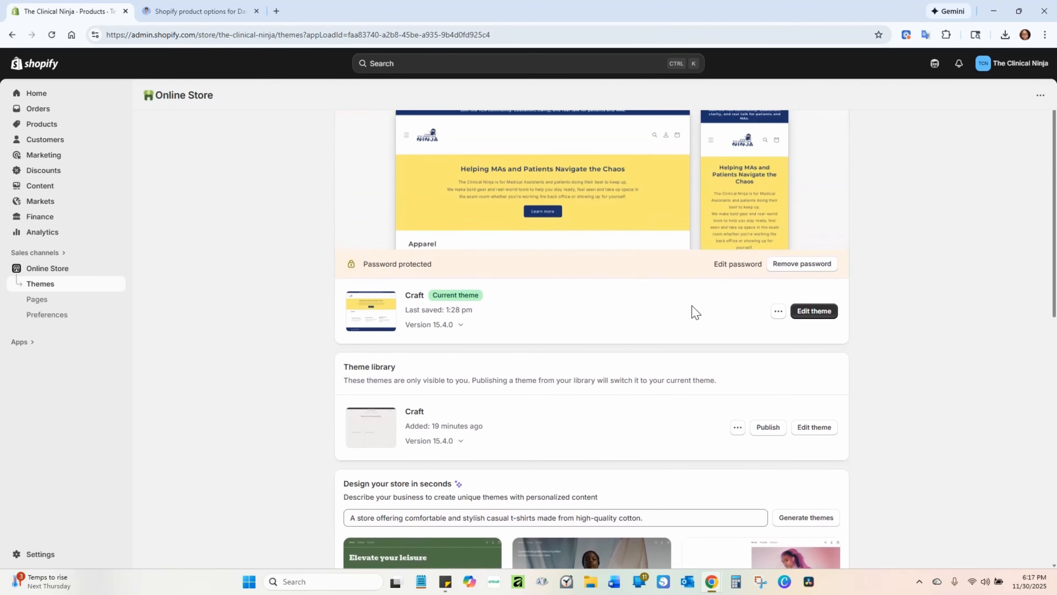
pyautogui.scroll(-2, 517, 333)
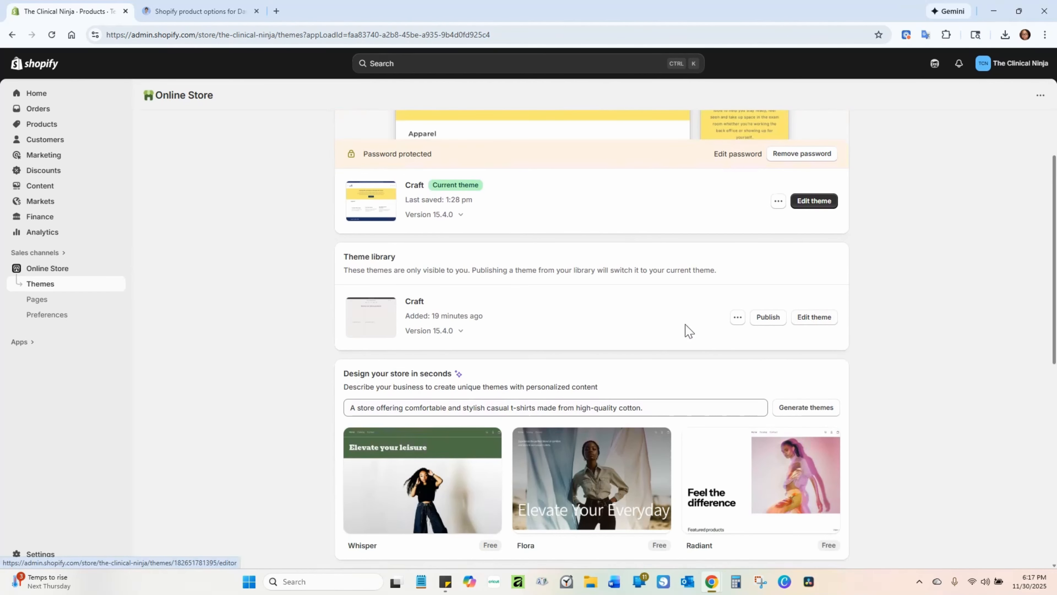
pyautogui.scroll(-1, 598, 312)
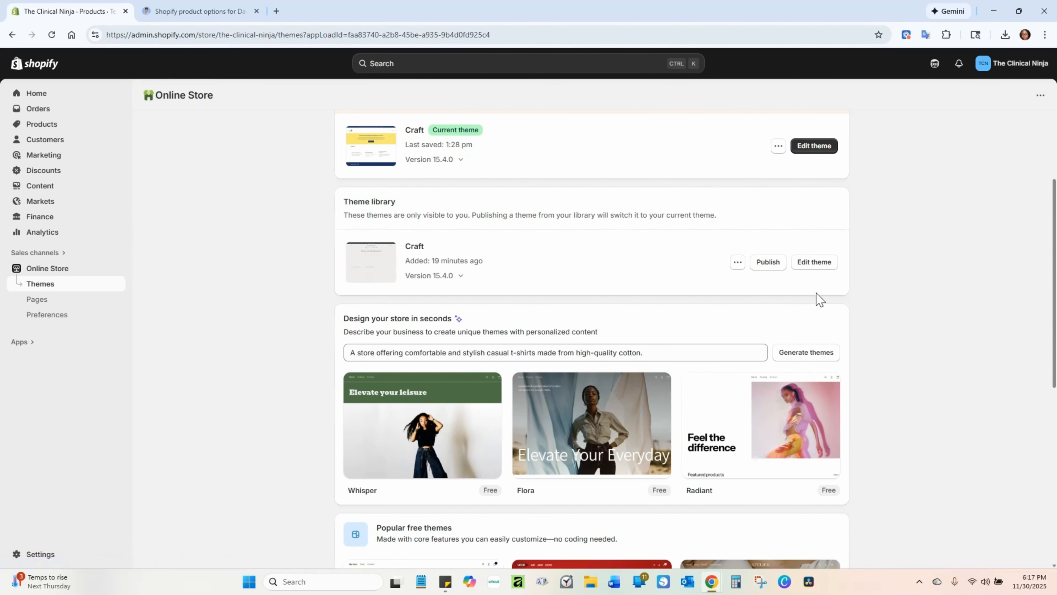
pyautogui.scroll(2, 817, 297)
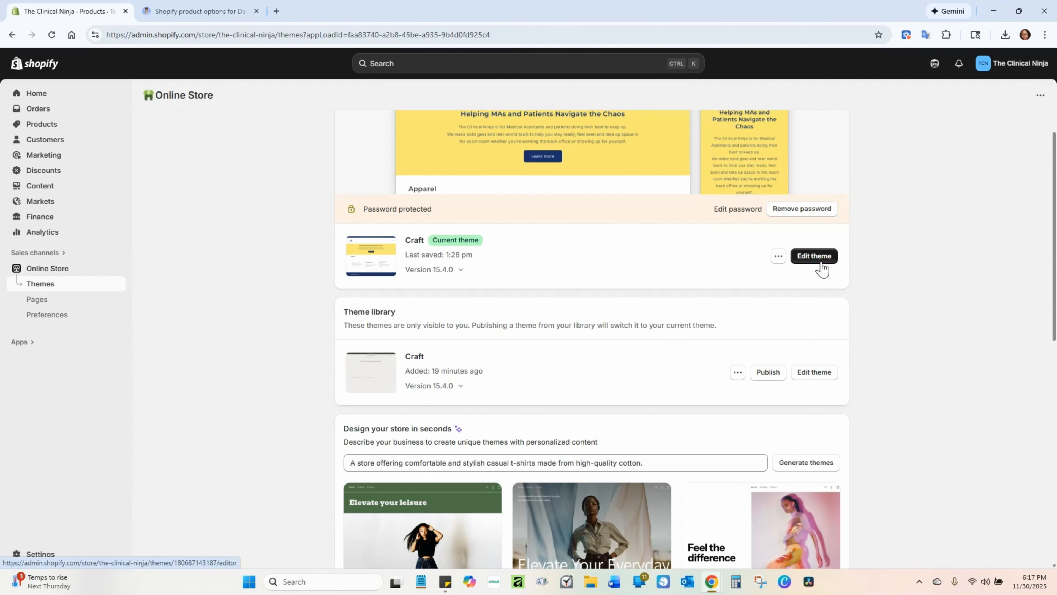
pyautogui.scroll(-2, 826, 329)
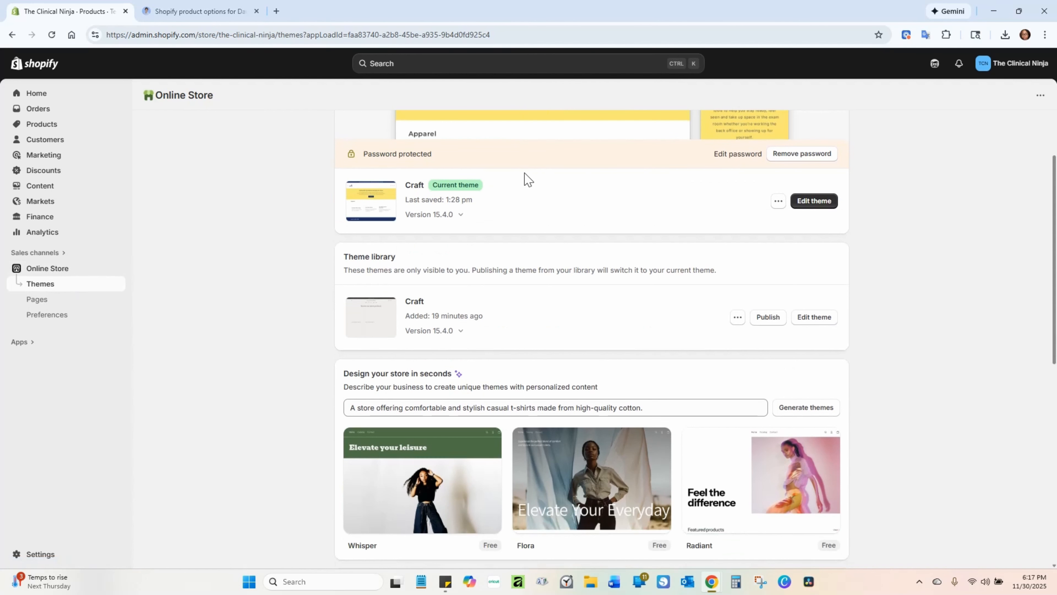
pyautogui.scroll(-1, 673, 239)
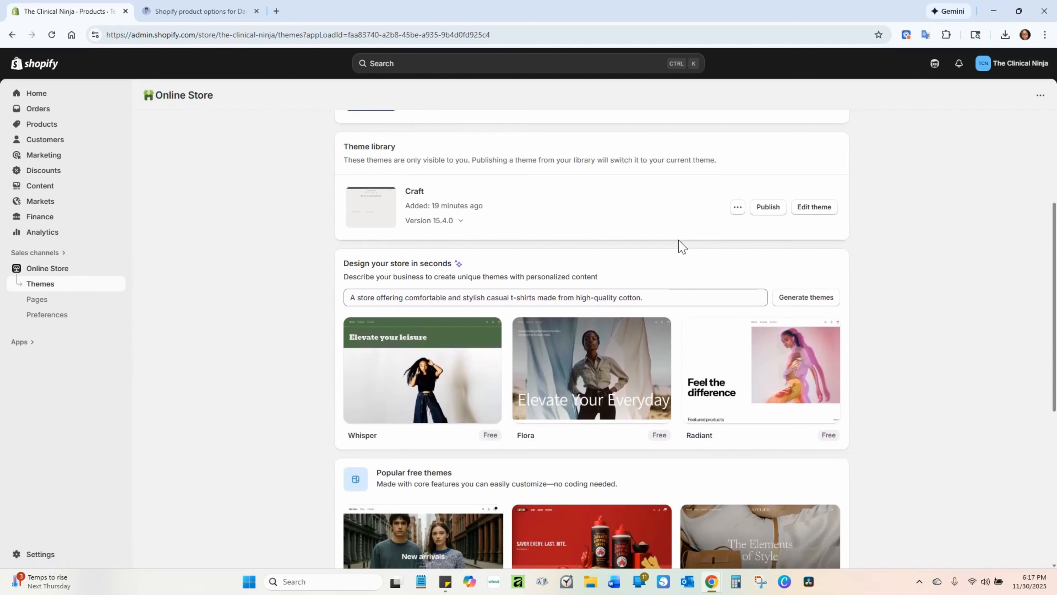
pyautogui.click(828, 210)
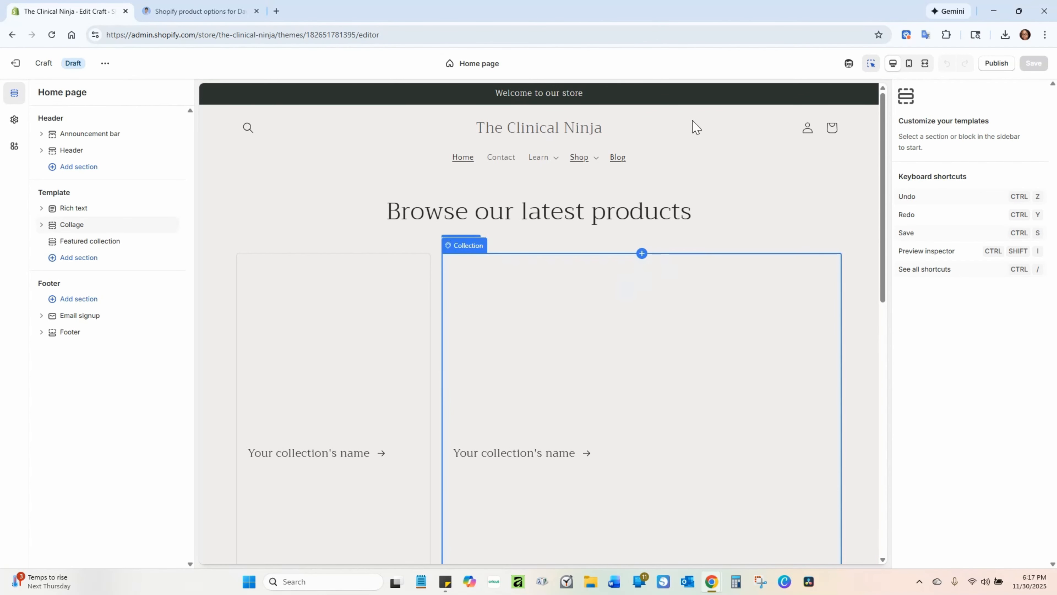
# Open the Default product template in the theme editor and look over the Test Tee product page
pyautogui.click(463, 70)
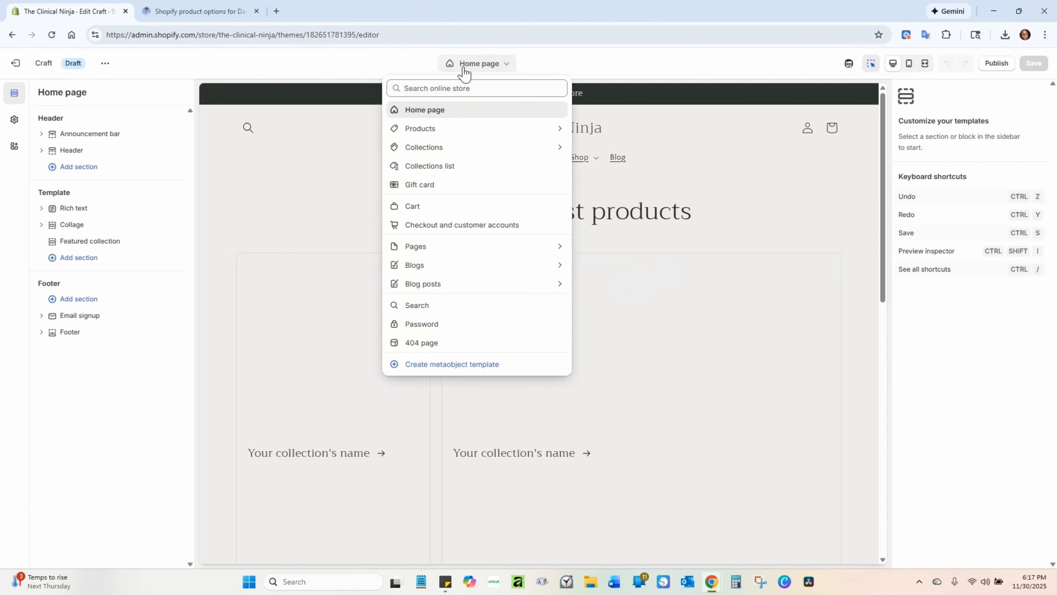
pyautogui.click(462, 132)
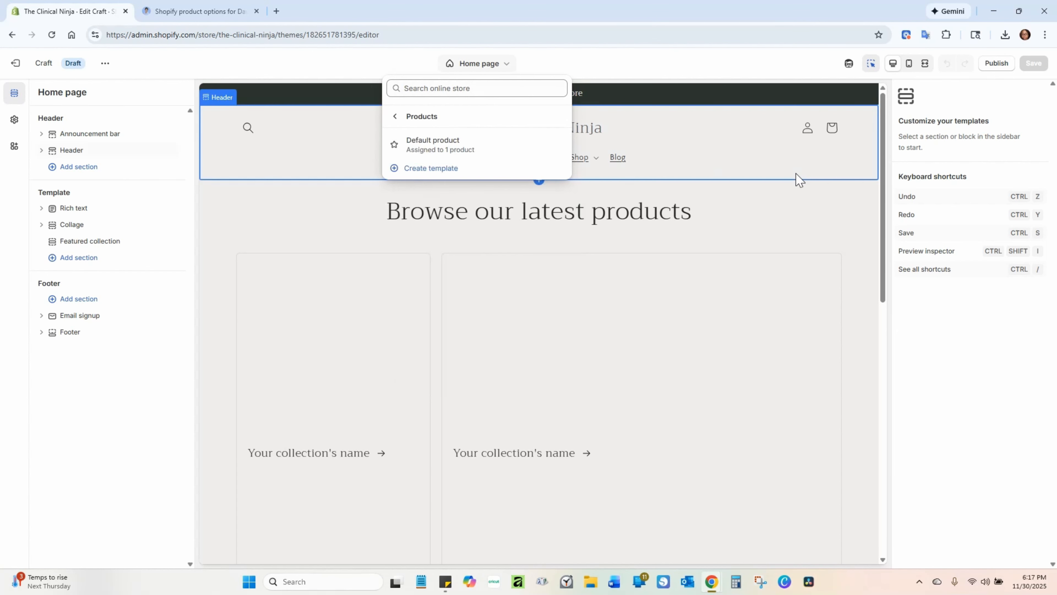
pyautogui.click(478, 156)
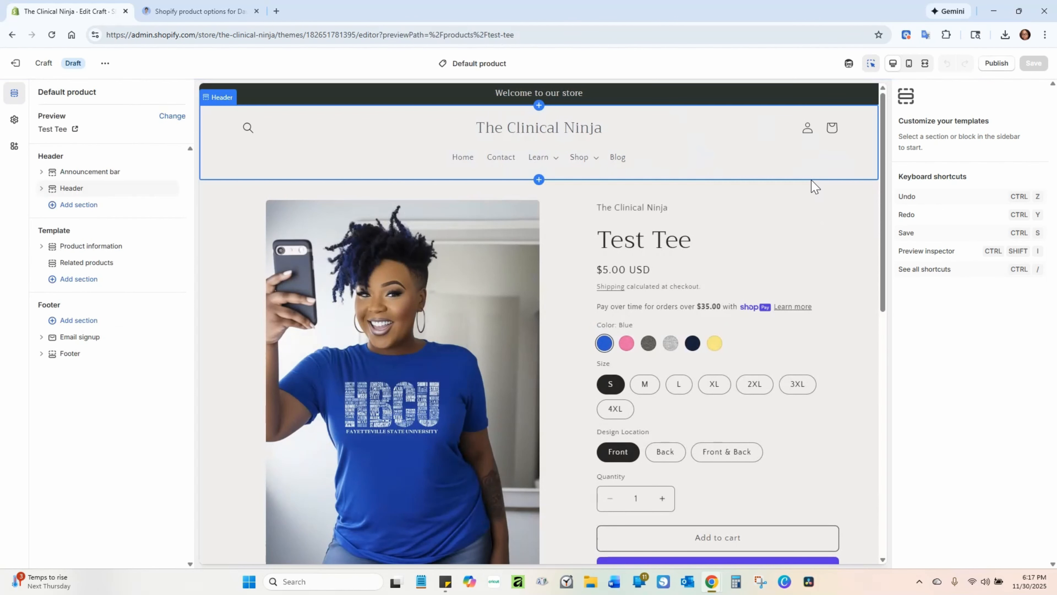
pyautogui.scroll(-3, 732, 295)
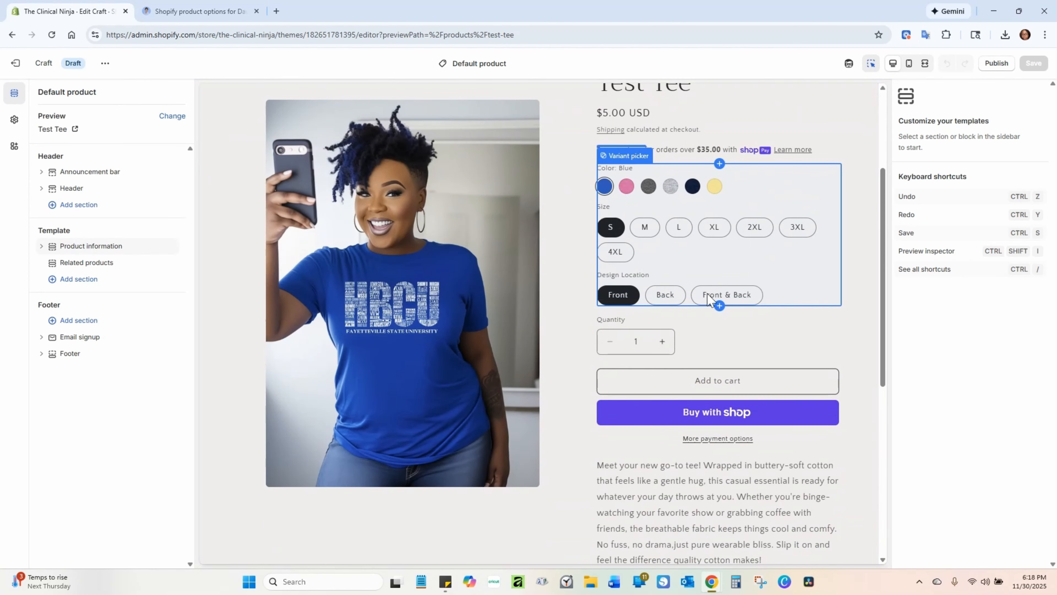
pyautogui.scroll(-5, 635, 312)
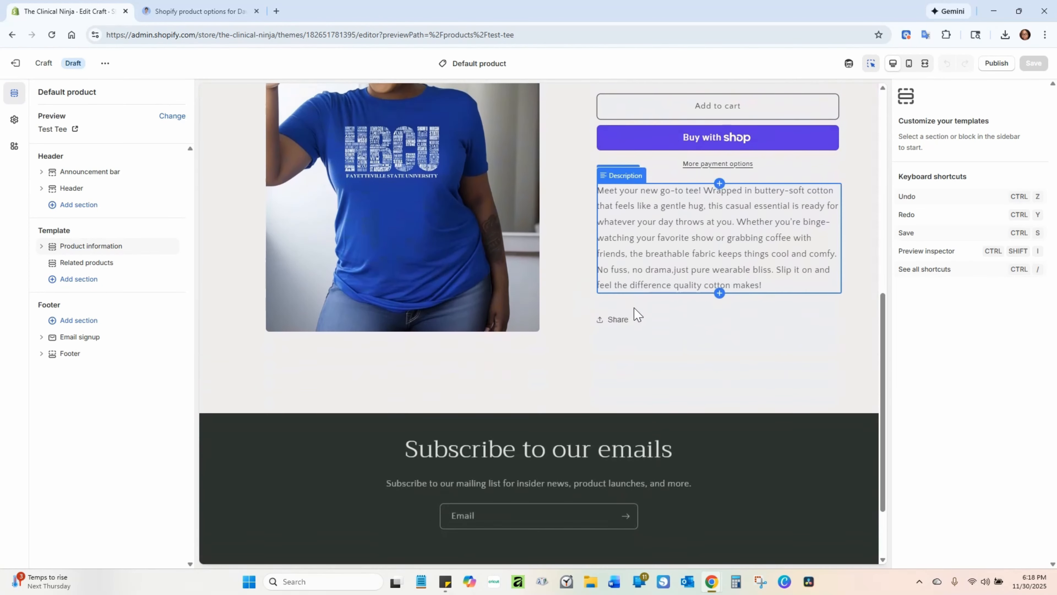
pyautogui.scroll(7, 636, 314)
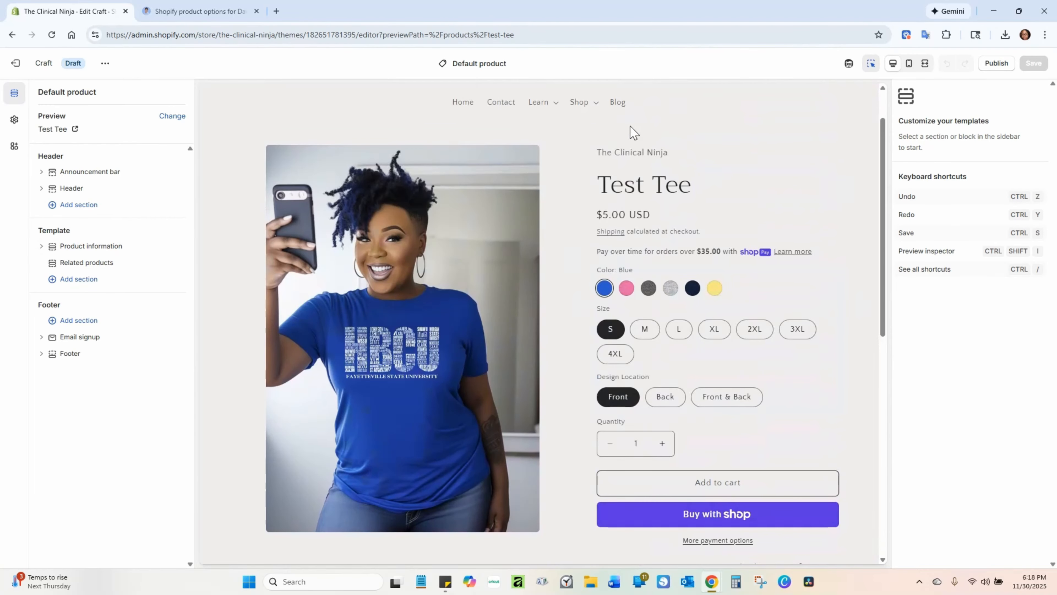
# Create a new product template named Test based on Default product
pyautogui.click(482, 63)
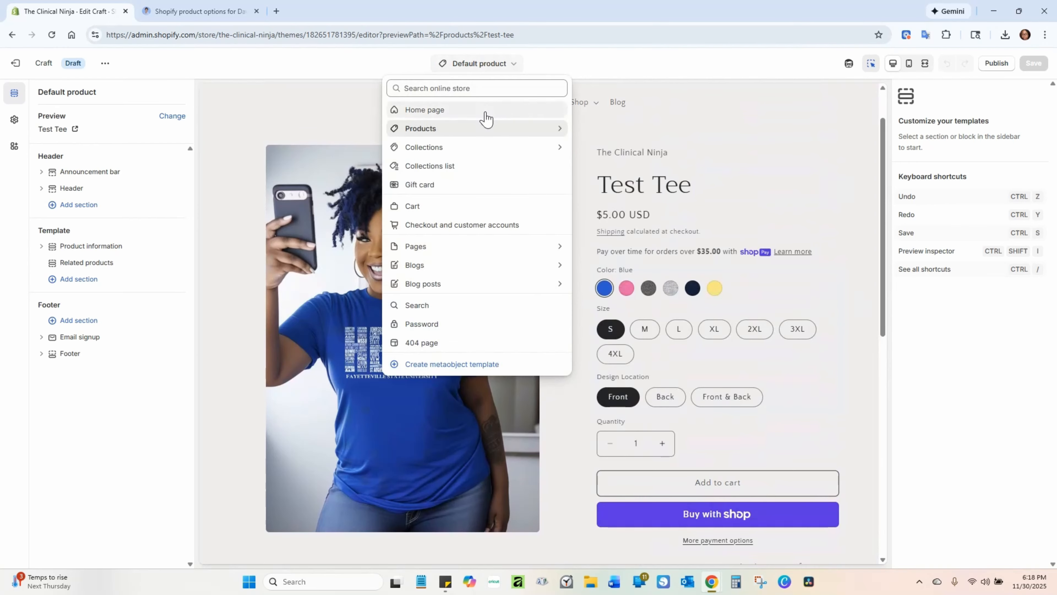
pyautogui.click(483, 129)
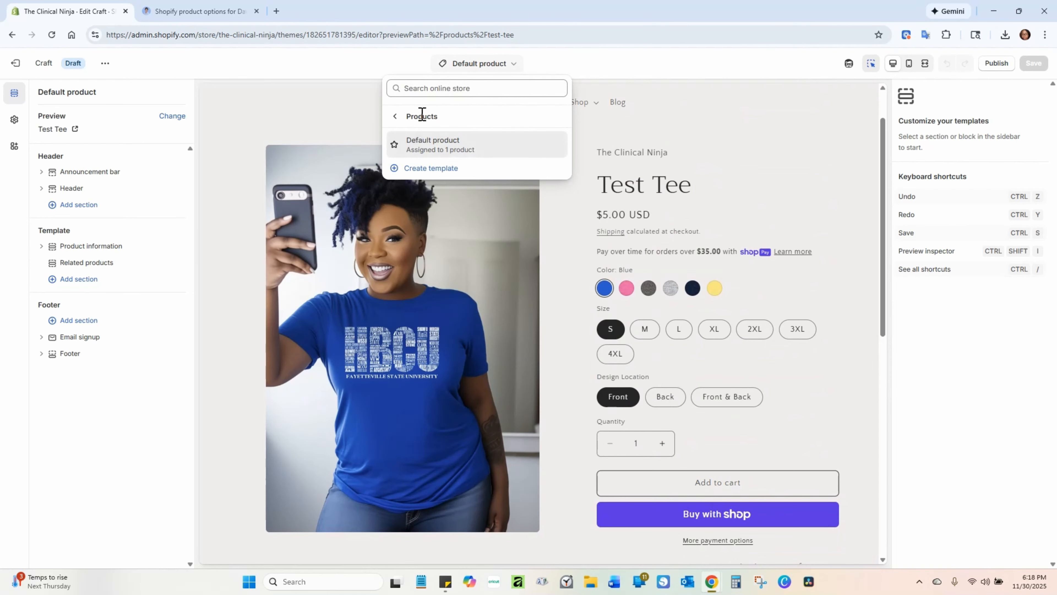
pyautogui.click(439, 175)
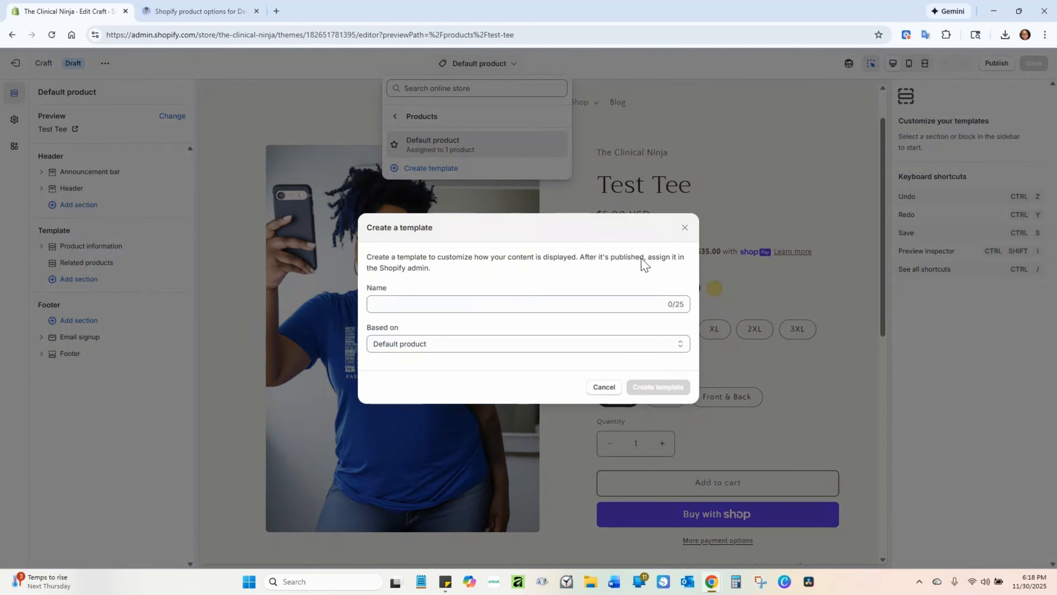
pyautogui.click(609, 309)
pyautogui.click(608, 308)
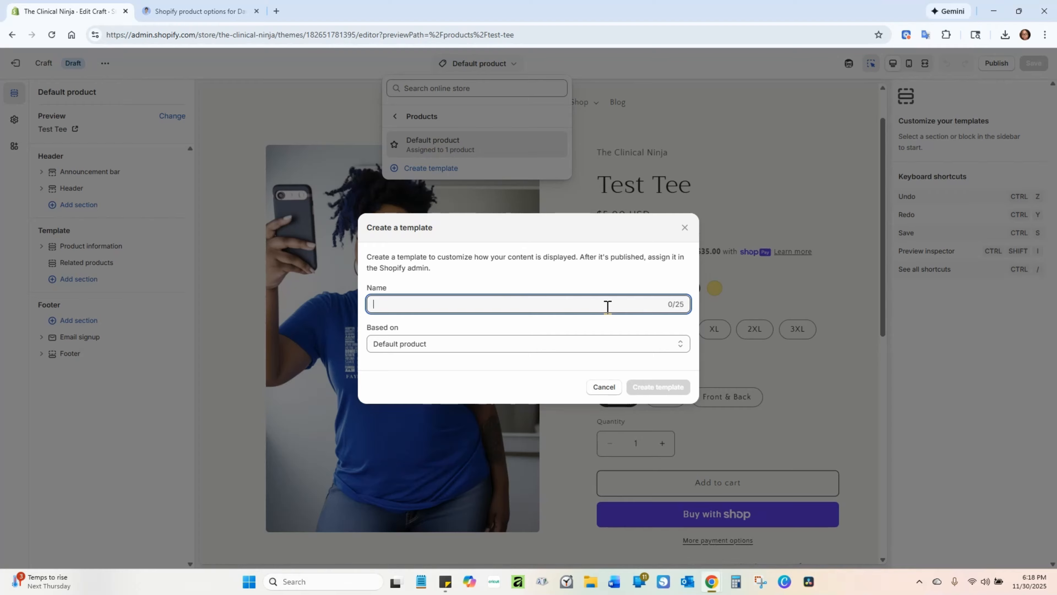
pyautogui.write('Testg')
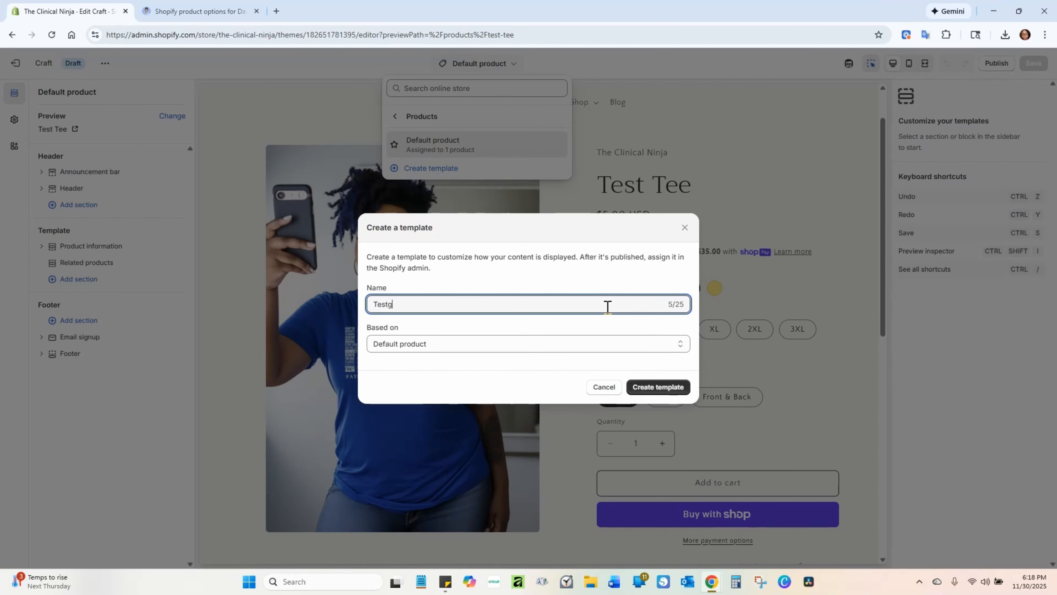
pyautogui.press('BackSpace')
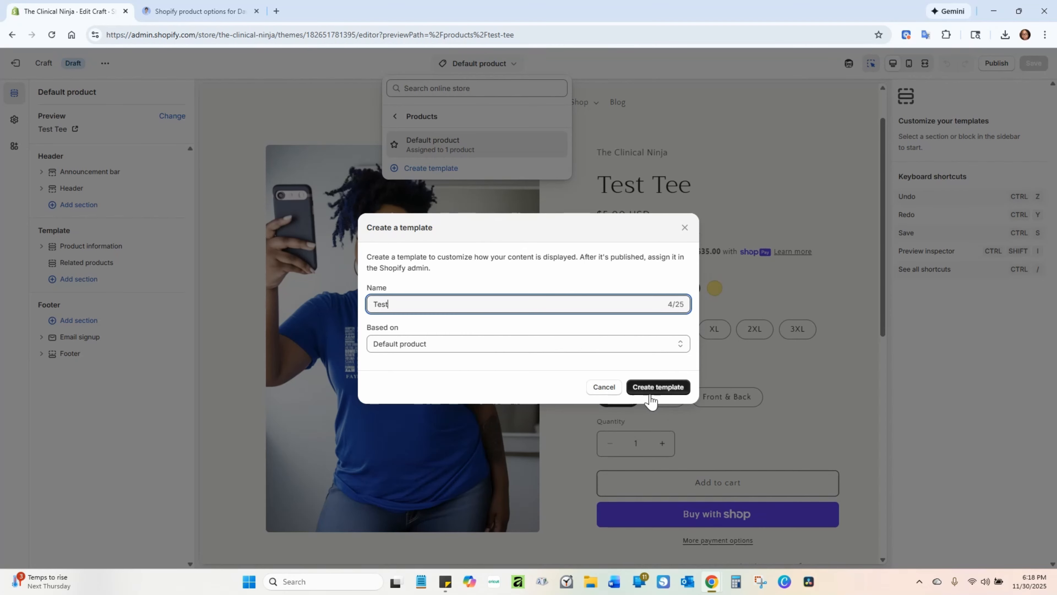
pyautogui.click(657, 388)
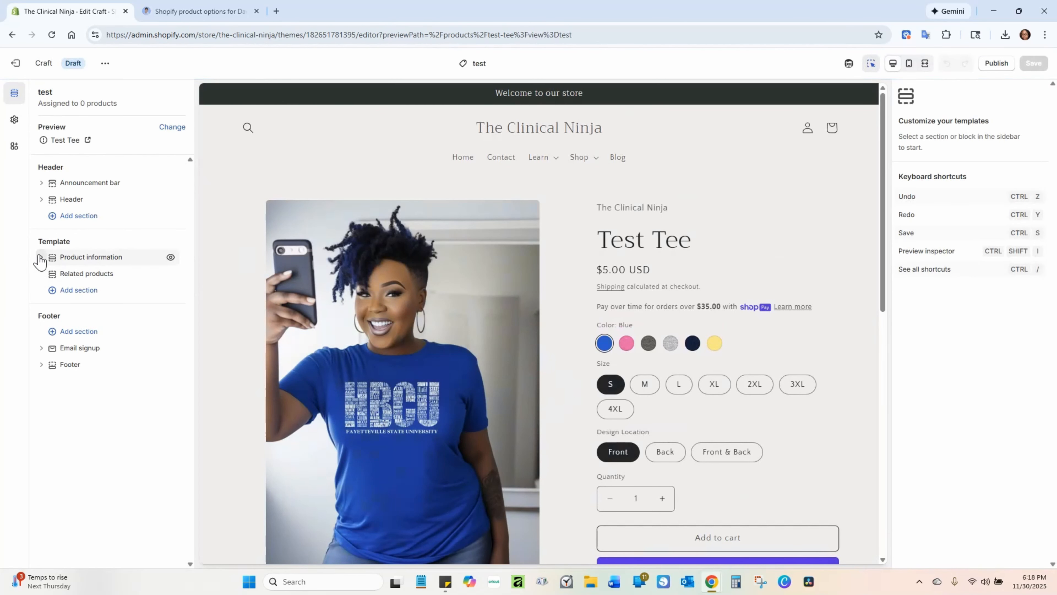
# Expand the template's Product information section and add a Custom Liquid block to it
pyautogui.moveTo(40, 244); pyautogui.dragTo(61, 236)
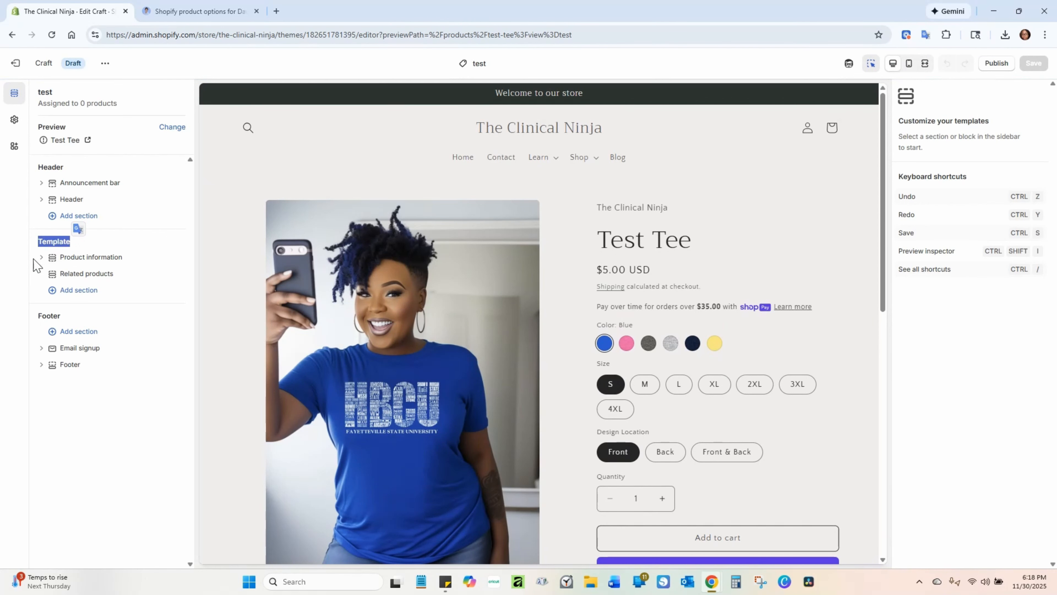
pyautogui.click(42, 256)
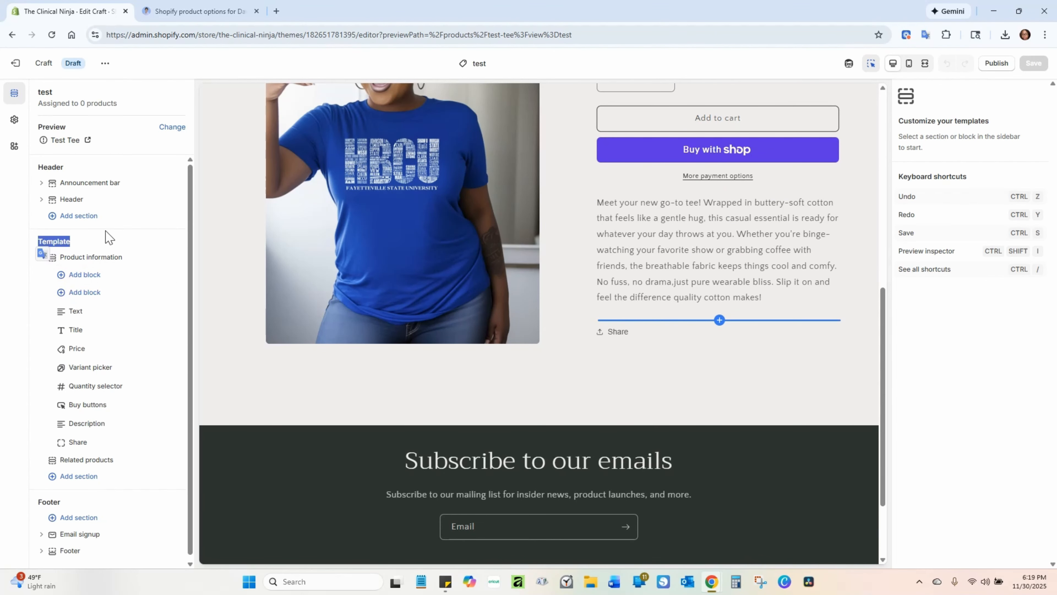
pyautogui.click(93, 293)
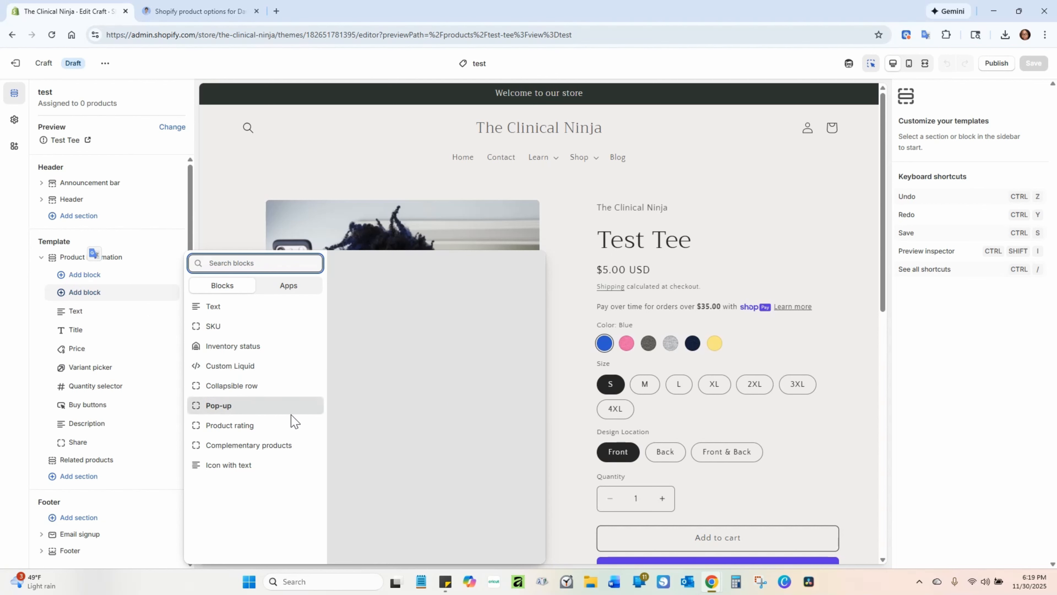
pyautogui.click(252, 367)
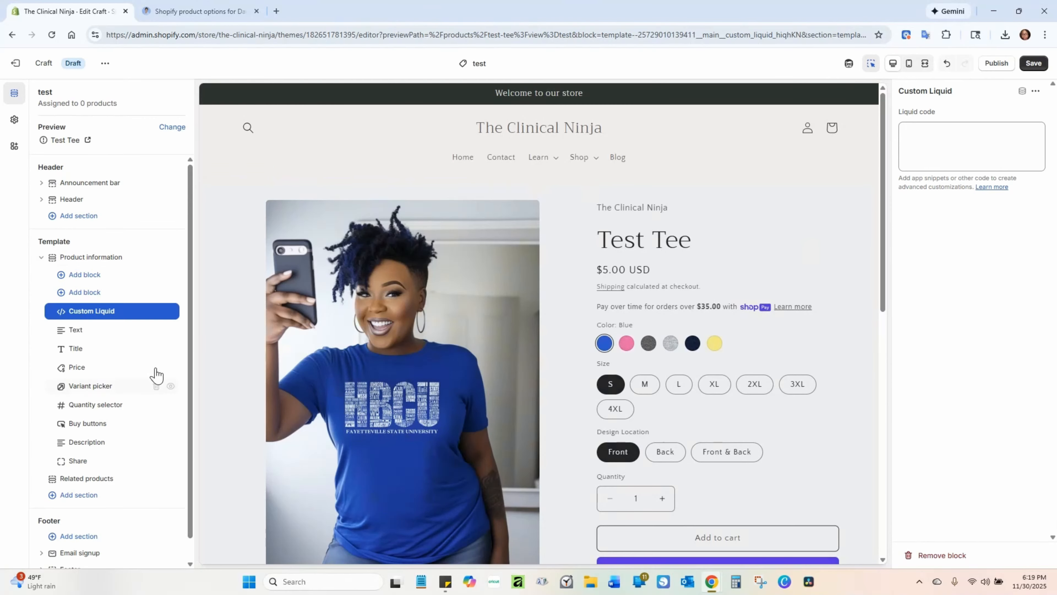
# Paste the copied Design Color code into the Custom Liquid block and save the template
pyautogui.click(945, 144)
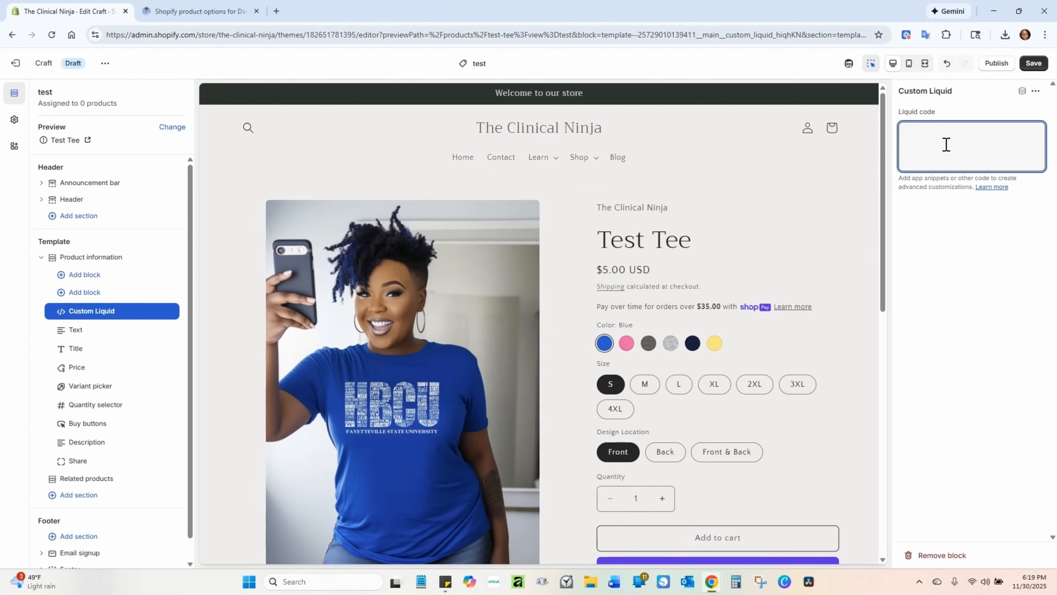
pyautogui.click(93, 317)
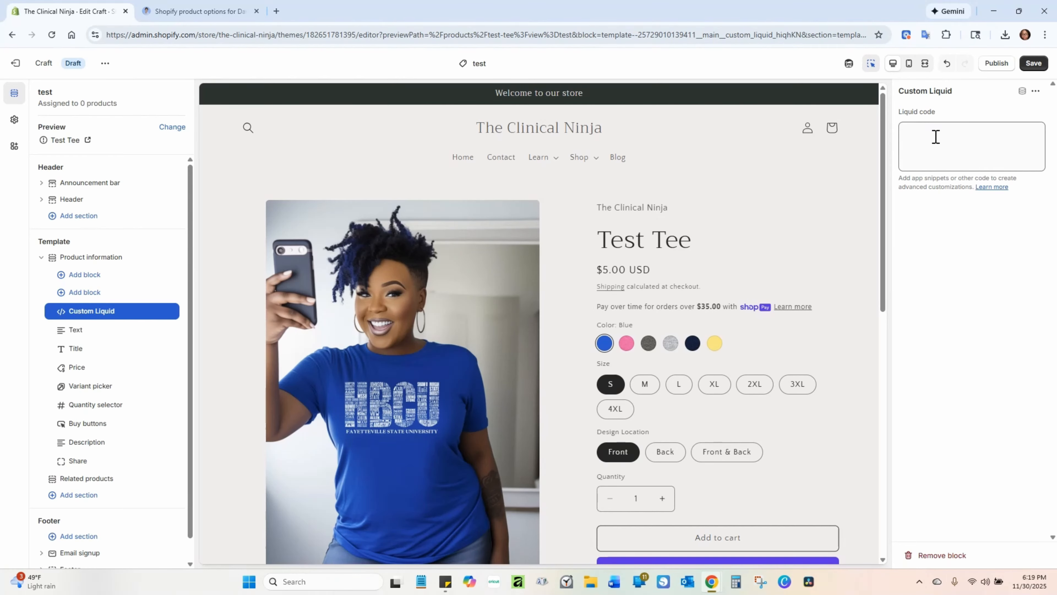
pyautogui.click(917, 134)
pyautogui.rightClick(917, 136)
pyautogui.click(952, 250)
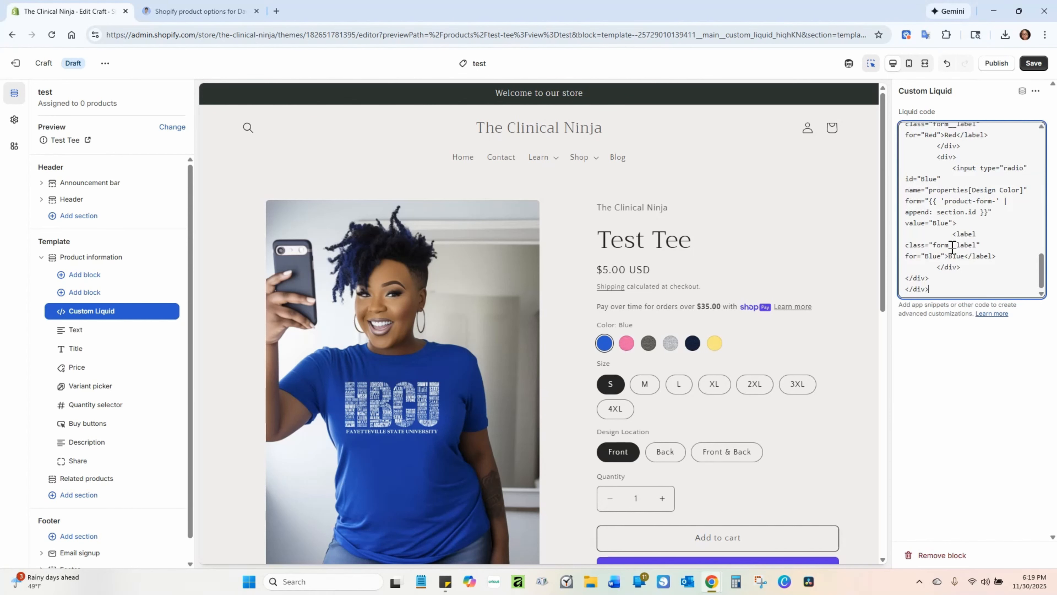
pyautogui.click(1032, 64)
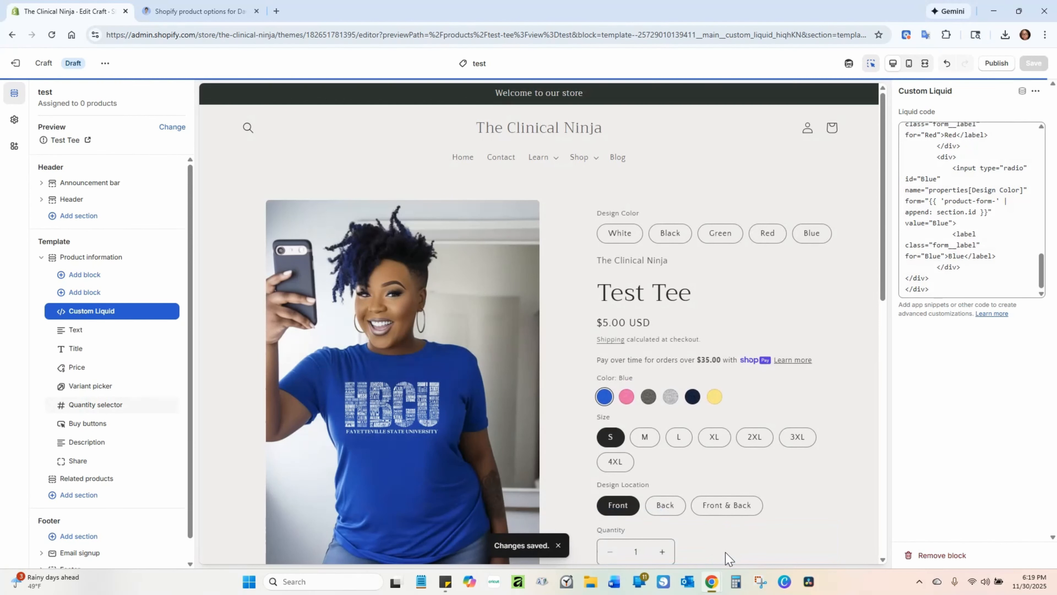
# Move the Custom Liquid block between the Variant picker and the Quantity selector, and save the template
pyautogui.scroll(-6, 650, 414)
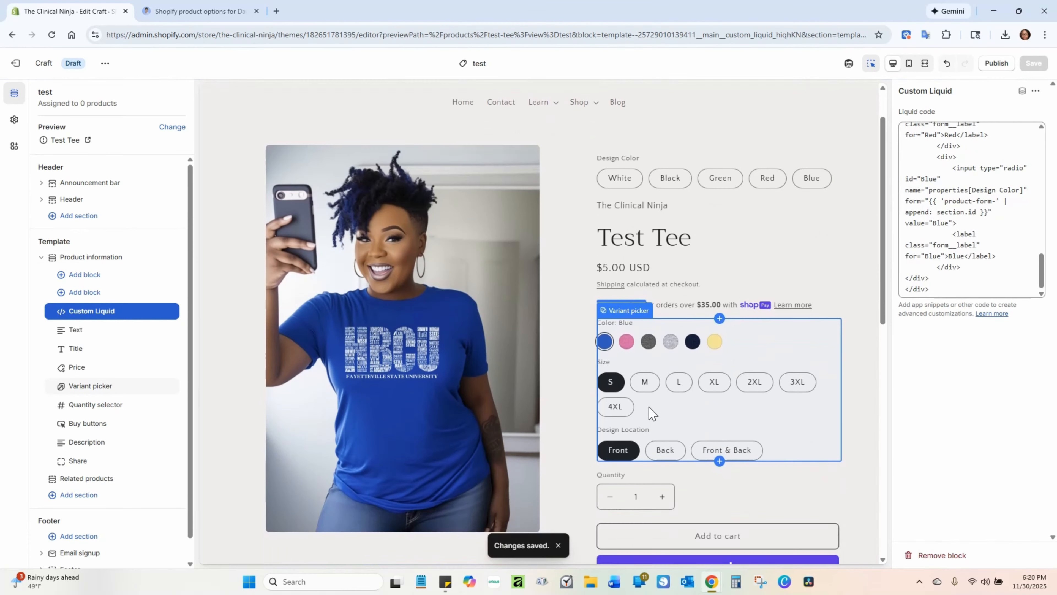
pyautogui.scroll(-6, 650, 418)
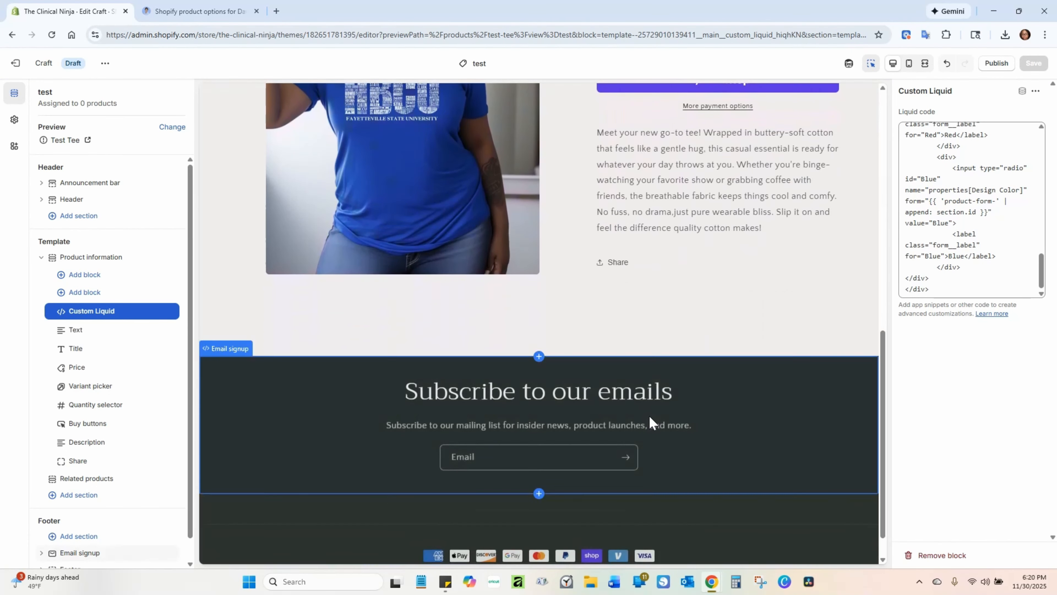
pyautogui.scroll(6, 650, 419)
pyautogui.scroll(4, 640, 377)
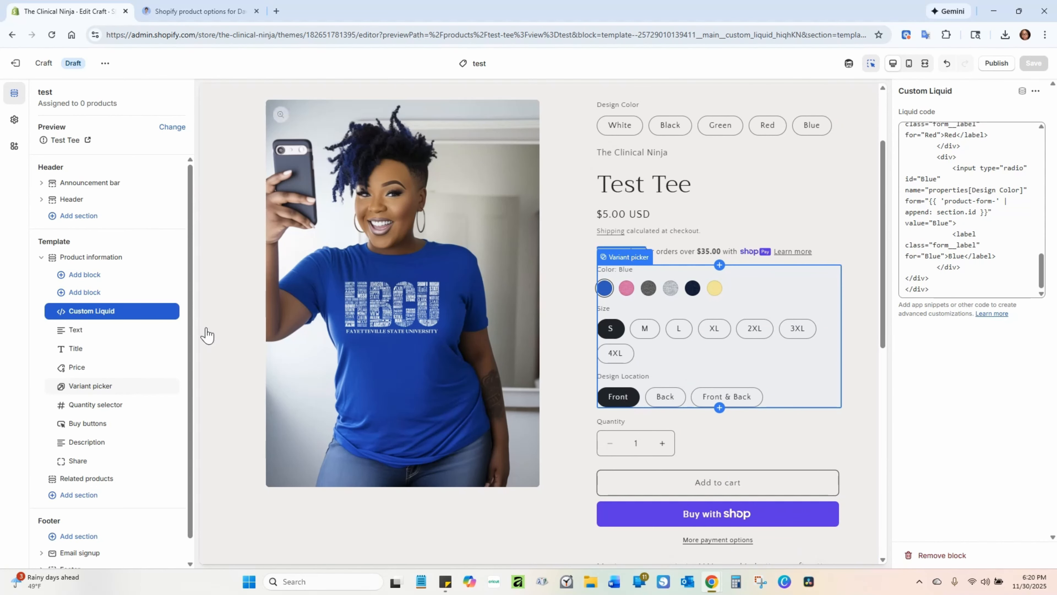
pyautogui.moveTo(117, 442)
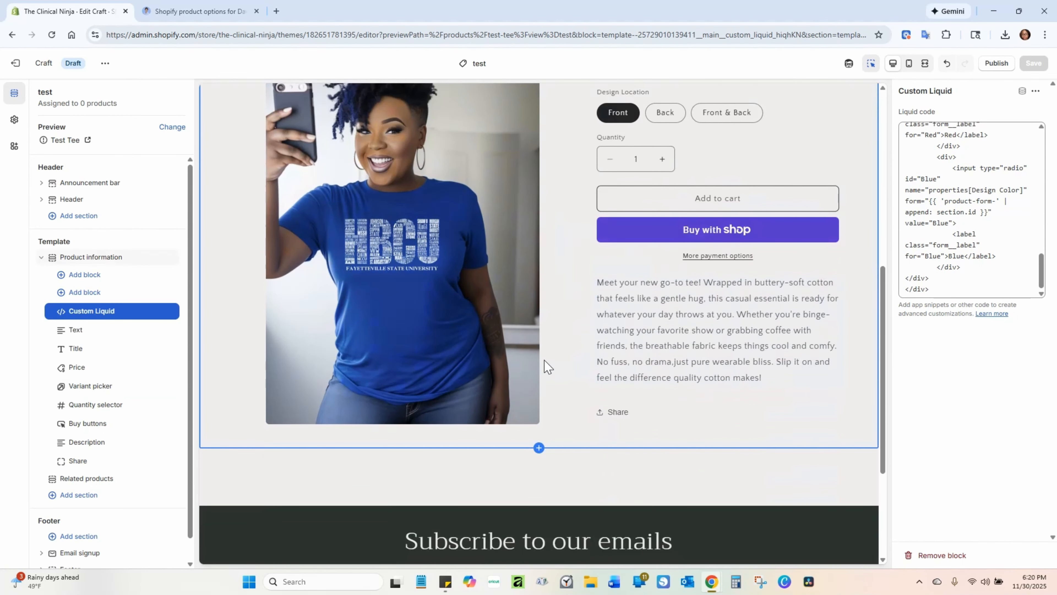
pyautogui.moveTo(63, 312)
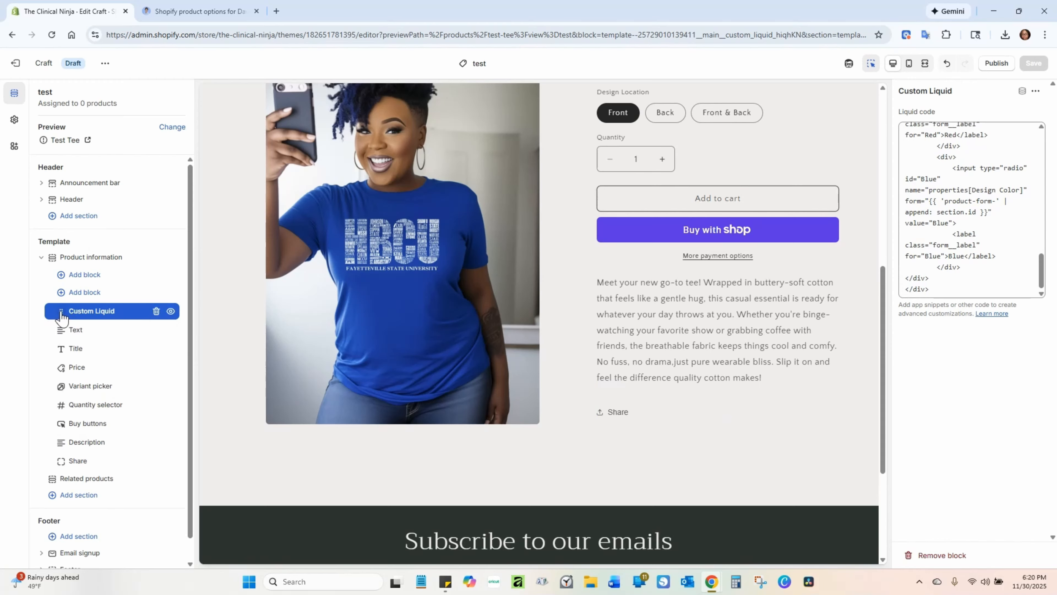
pyautogui.moveTo(61, 311); pyautogui.dragTo(50, 392)
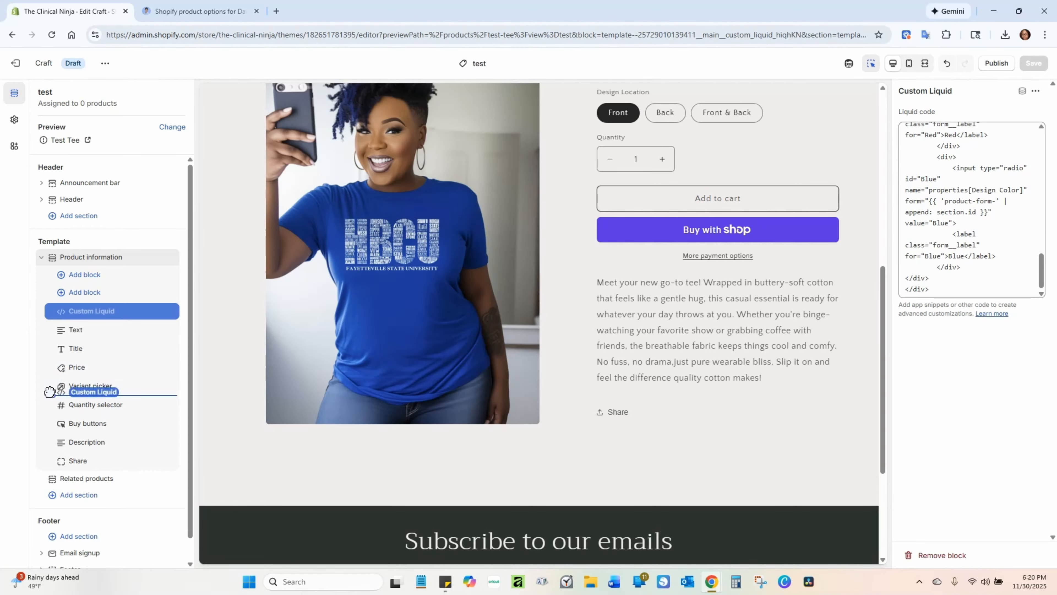
pyautogui.moveTo(50, 392); pyautogui.dragTo(50, 394)
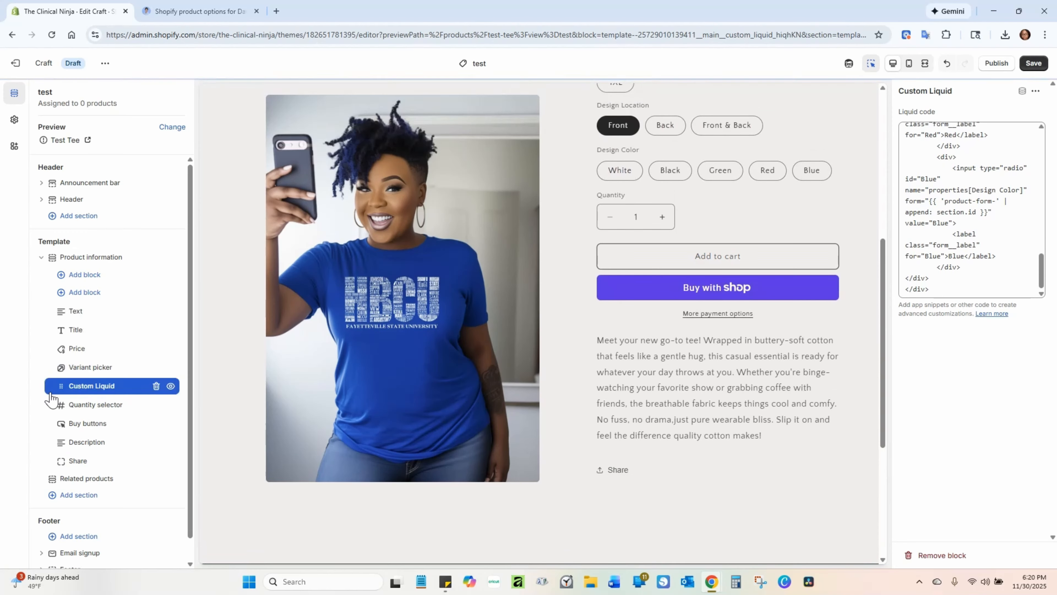
pyautogui.scroll(4, 701, 349)
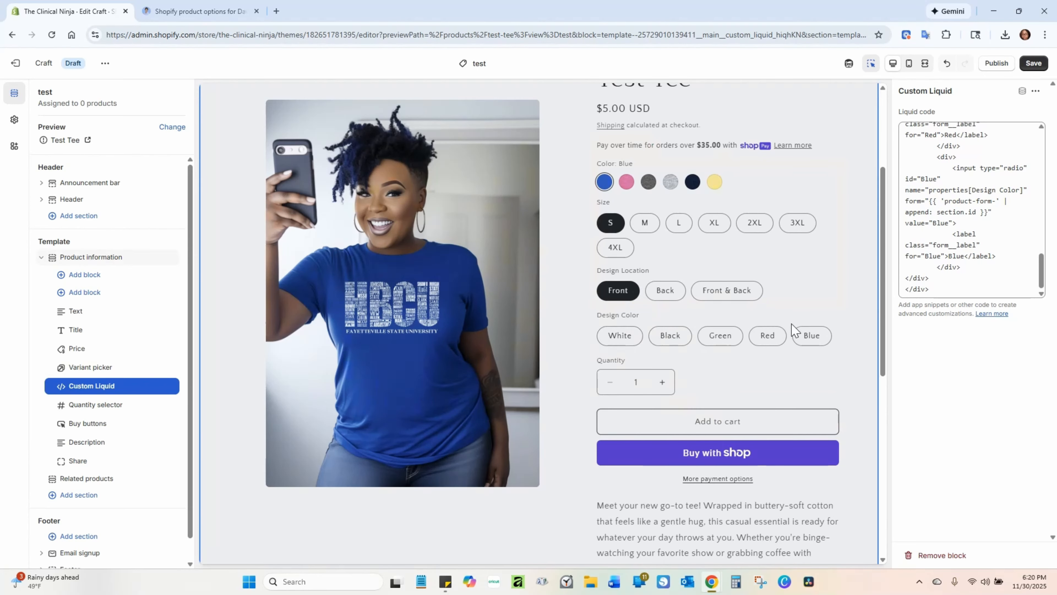
pyautogui.moveTo(67, 387); pyautogui.dragTo(78, 366)
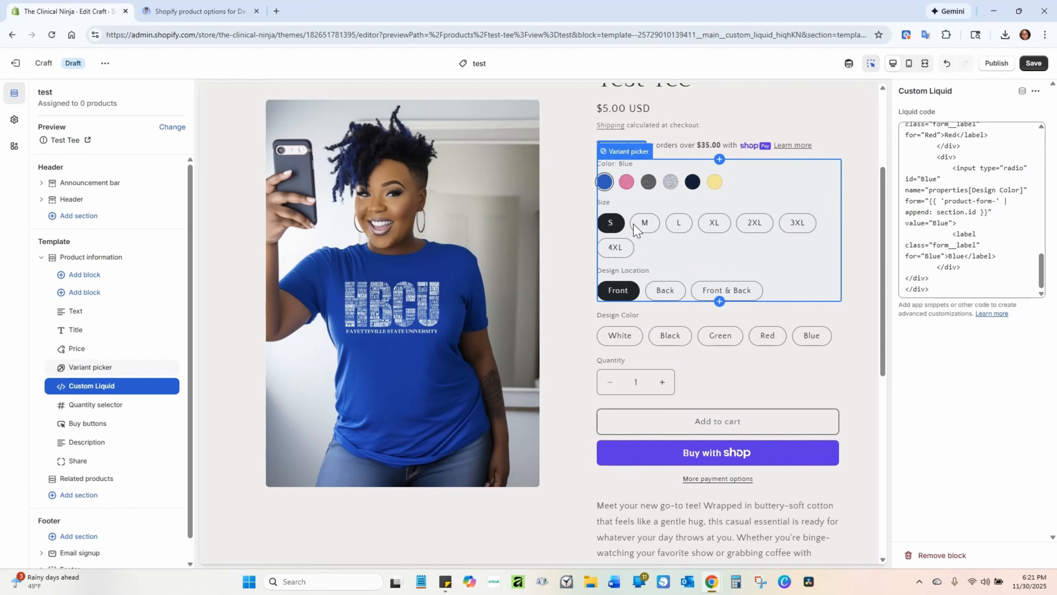
pyautogui.click(1033, 63)
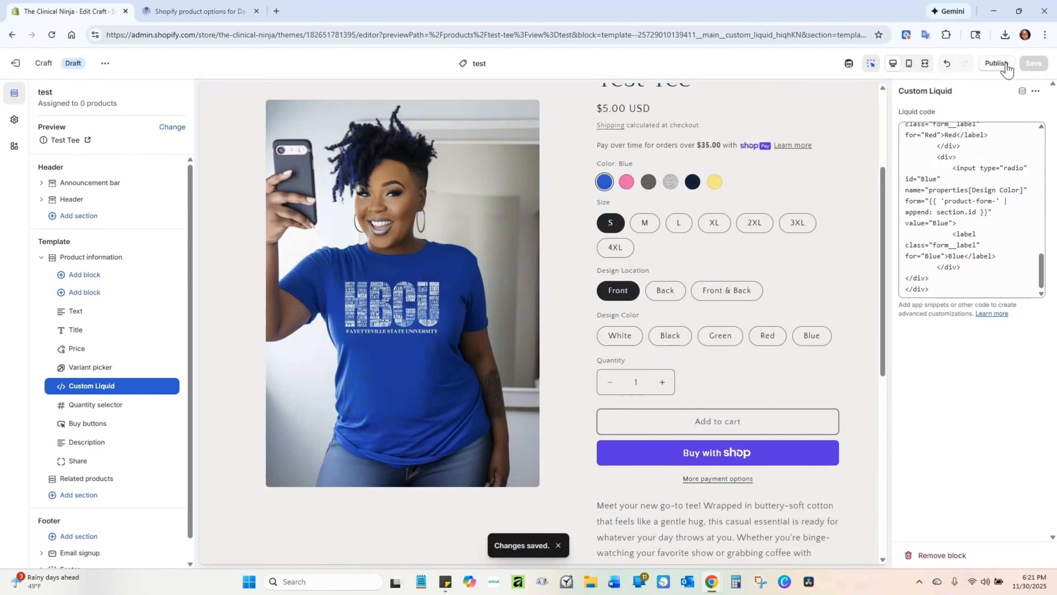
# Exit the theme editor and open the Test Tee product from the store's product list
pyautogui.click(20, 70)
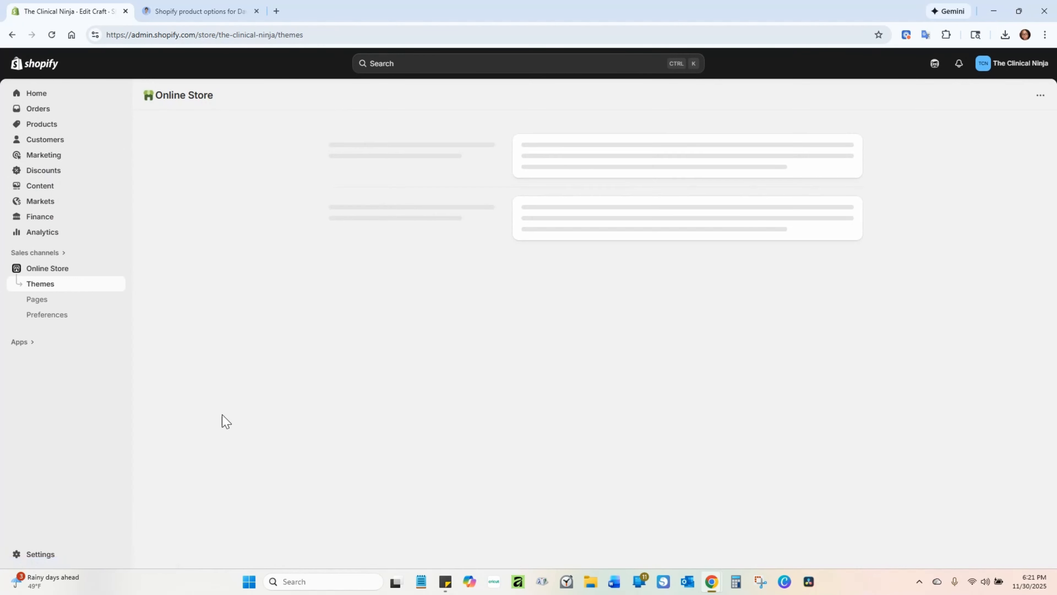
pyautogui.click(47, 125)
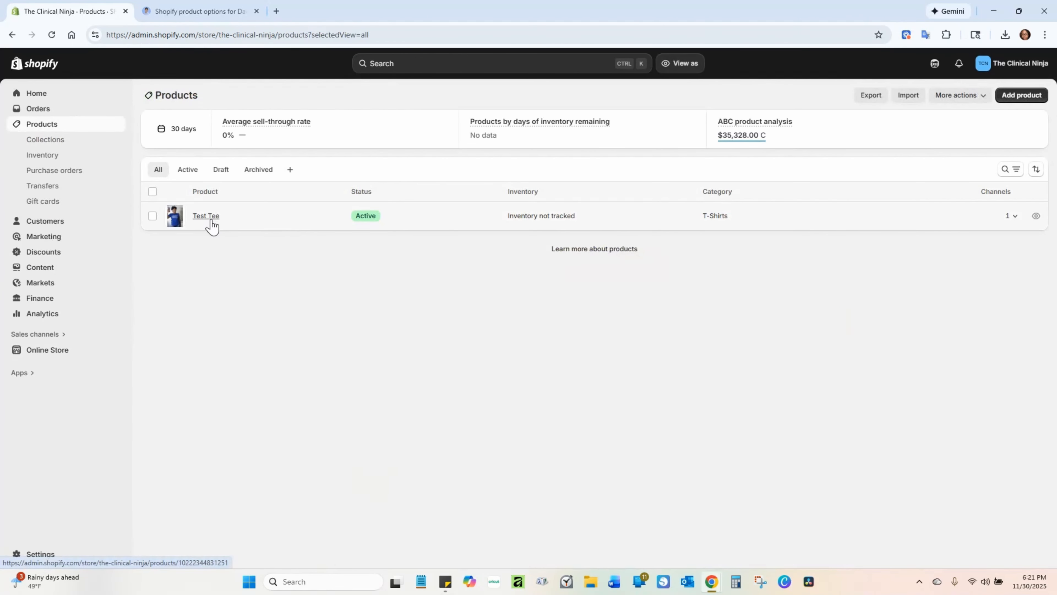
pyautogui.click(212, 225)
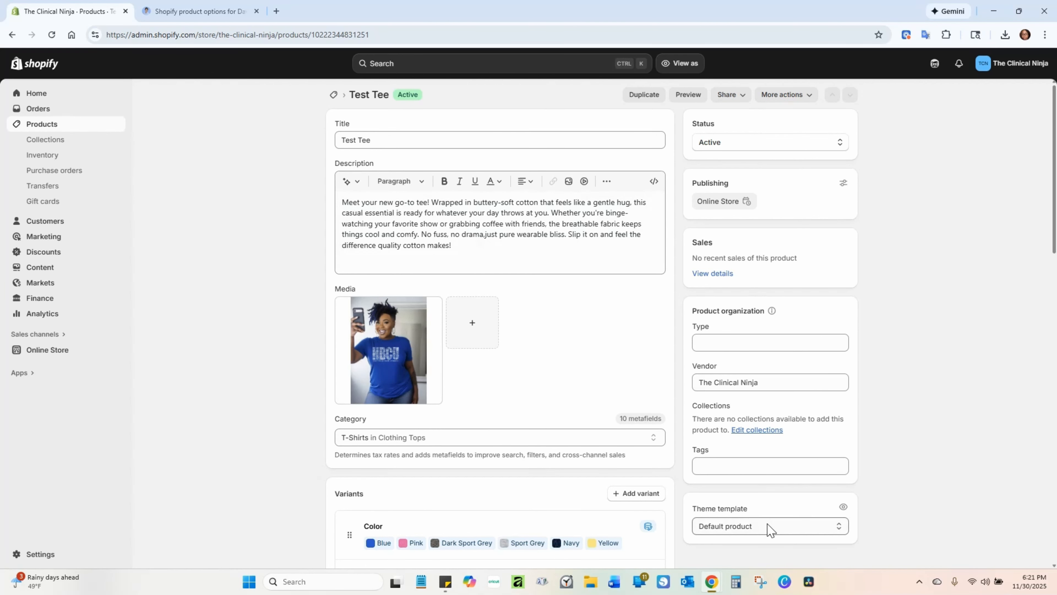
# Set the Test Tee product's theme template to test and save the product
pyautogui.scroll(-1, 769, 529)
pyautogui.moveTo(689, 454); pyautogui.dragTo(749, 456)
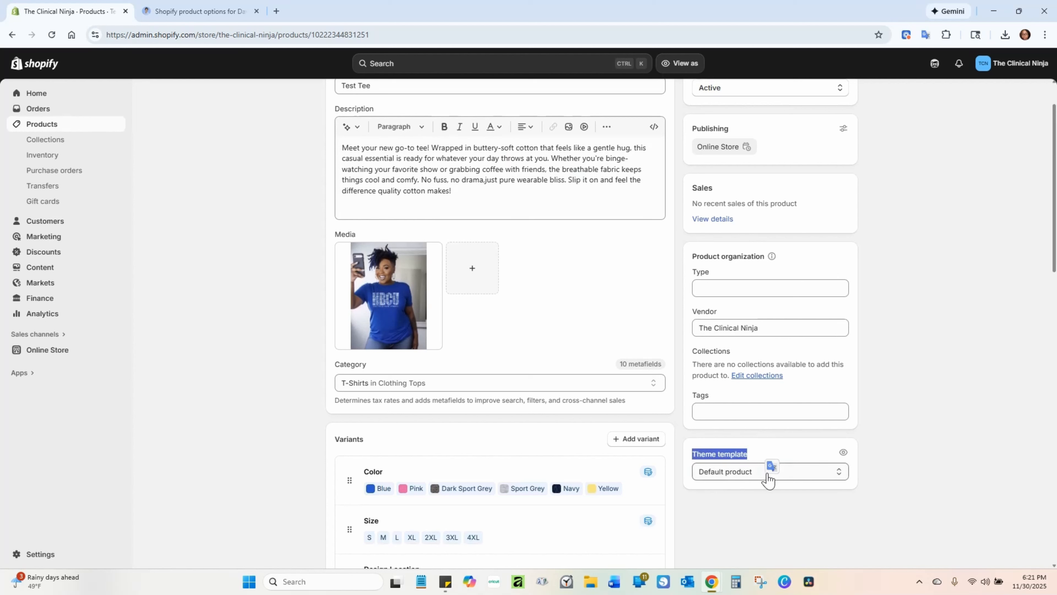
pyautogui.click(725, 474)
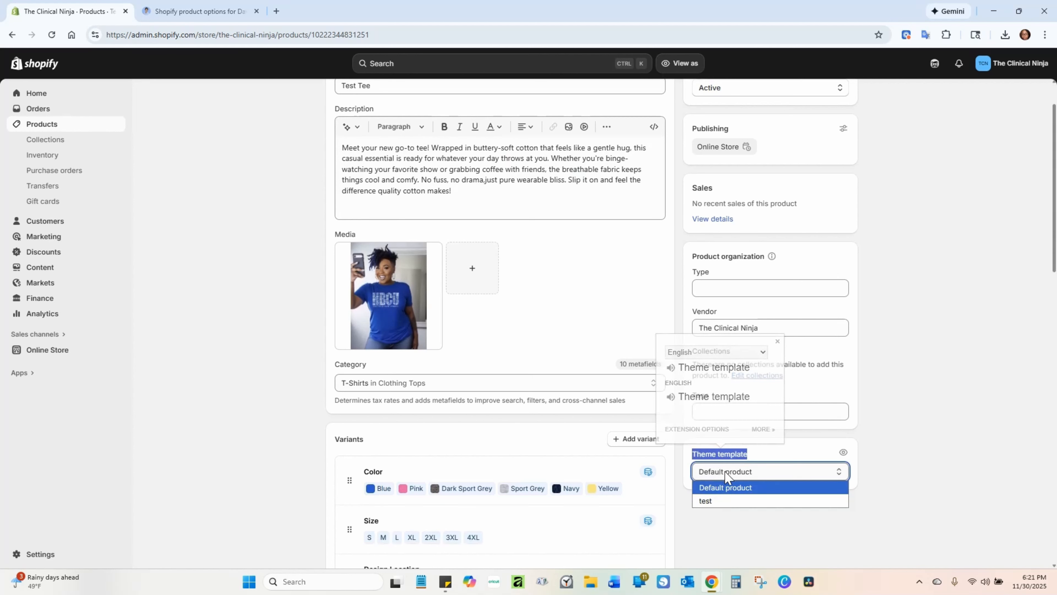
pyautogui.click(796, 505)
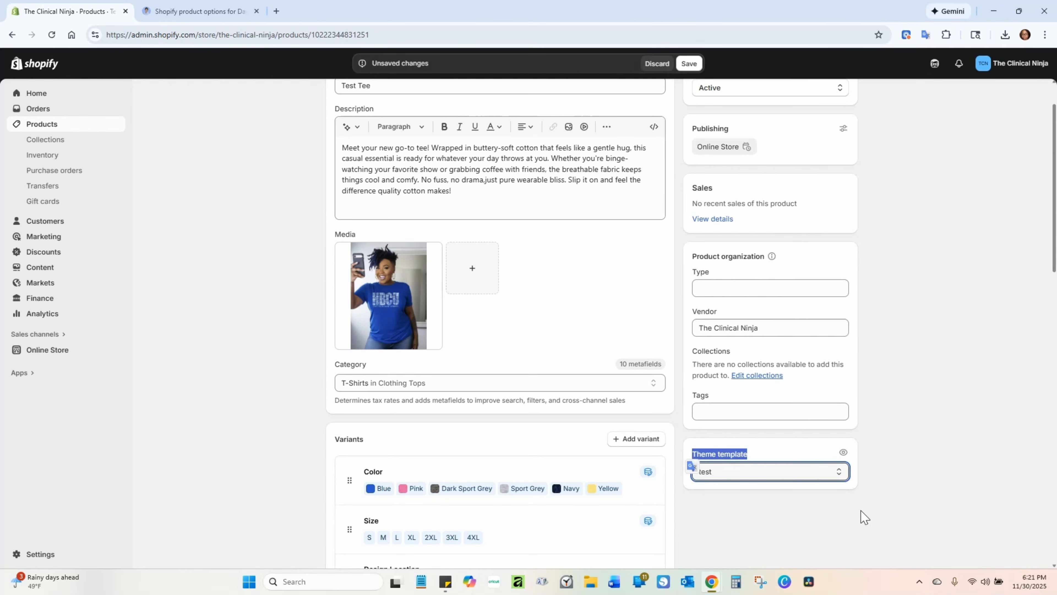
pyautogui.click(687, 64)
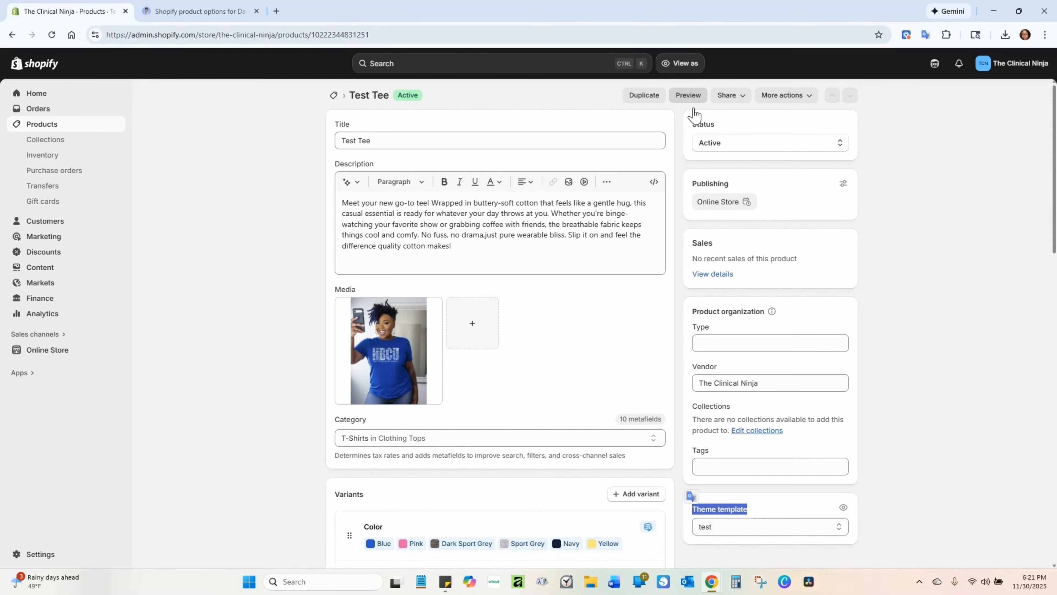
# Preview the Test Tee product page, look over its product options and close the preview
pyautogui.click(689, 98)
pyautogui.scroll(-3, 944, 274)
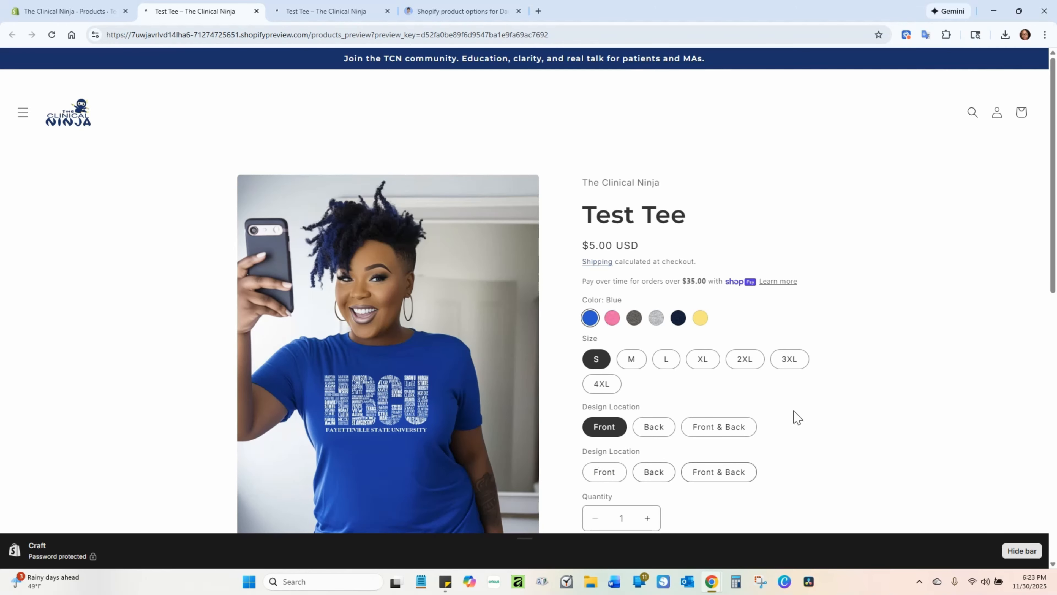
pyautogui.click(255, 11)
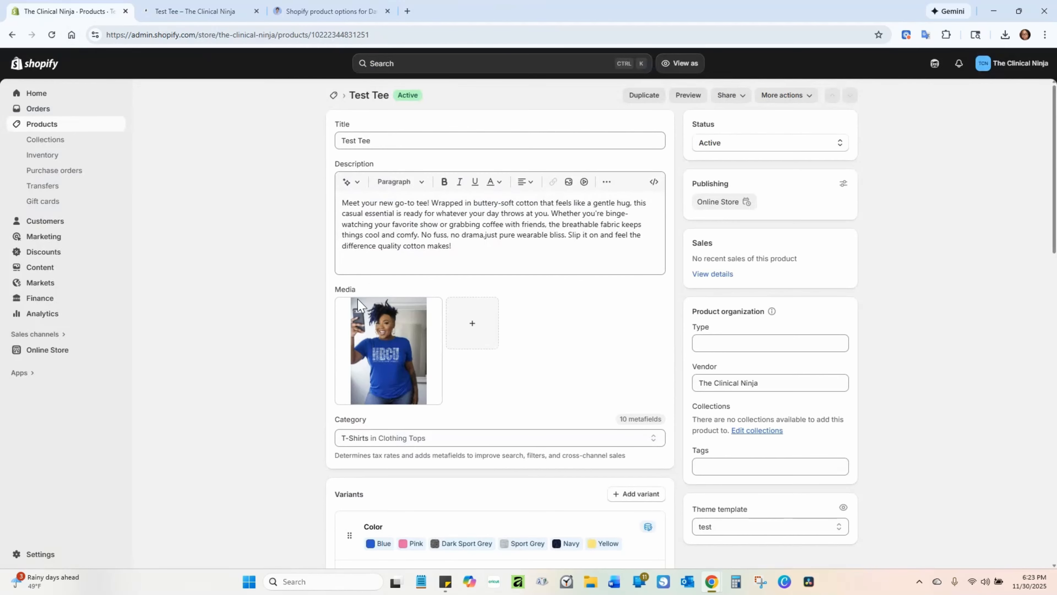